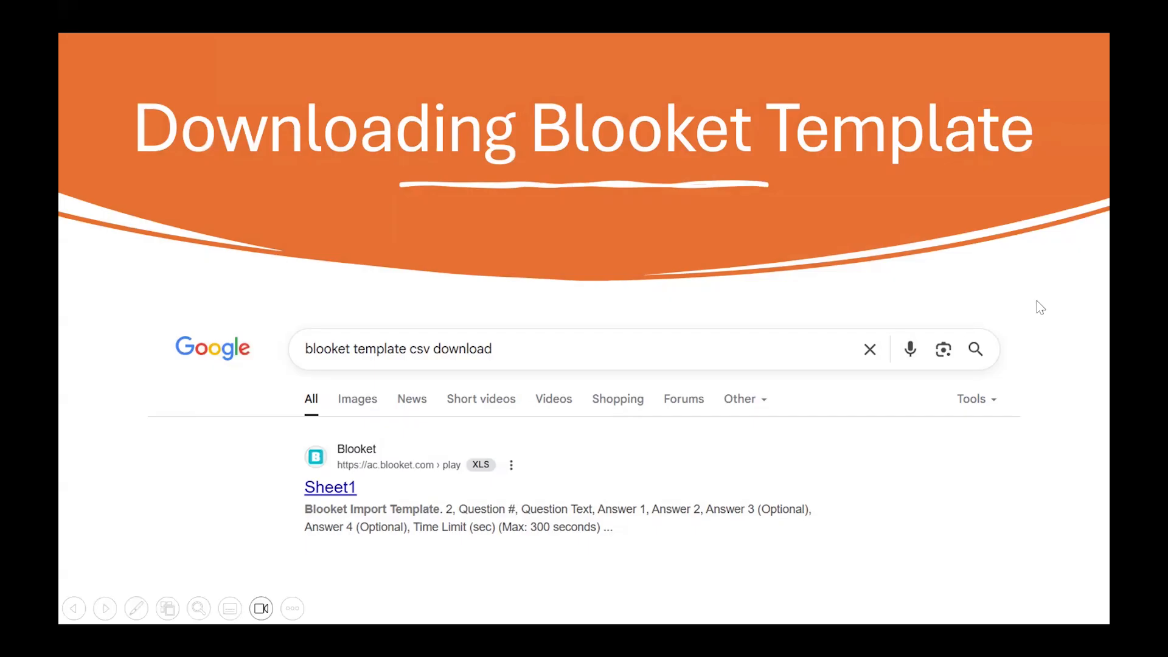
click(333, 487)
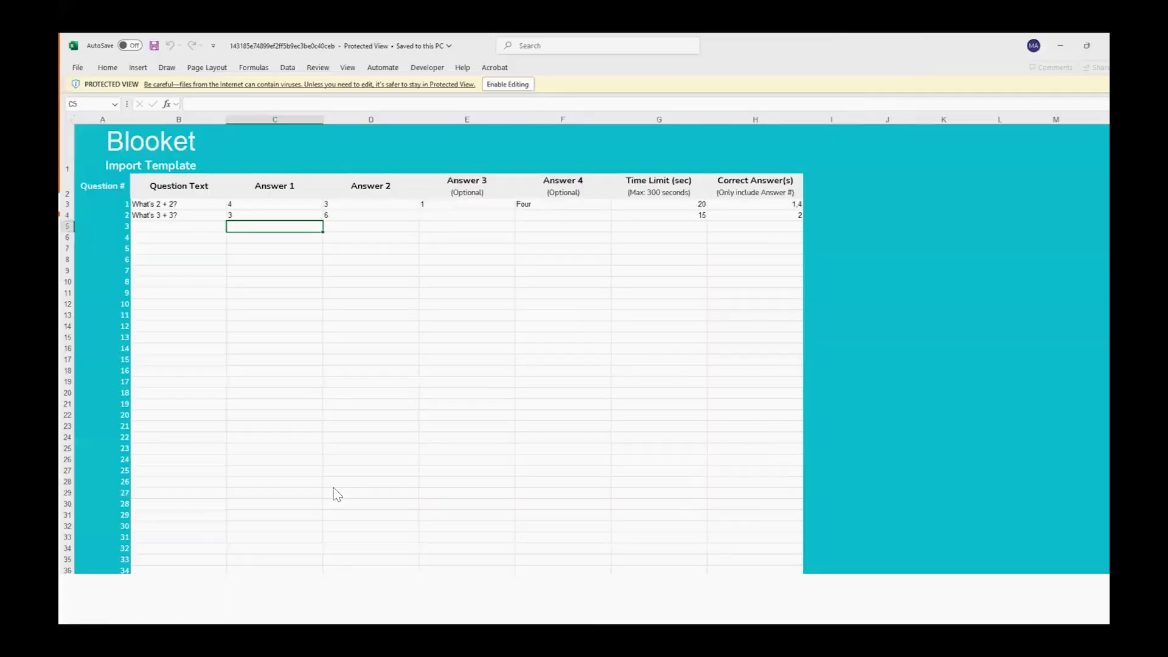
key(Right)
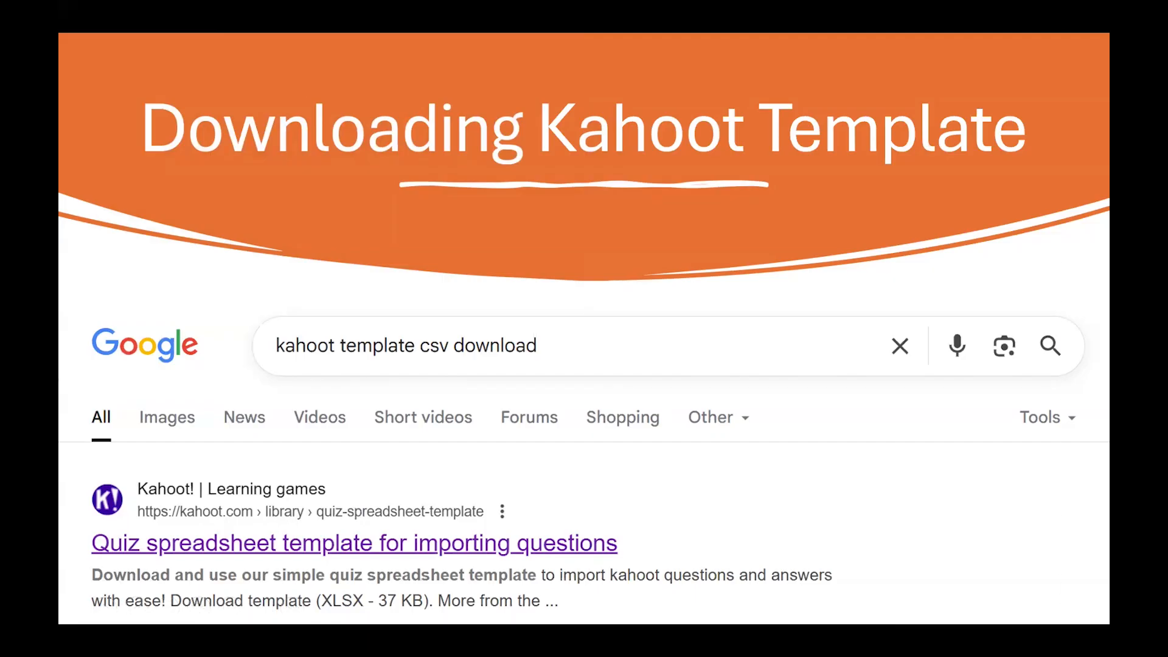
key(Right)
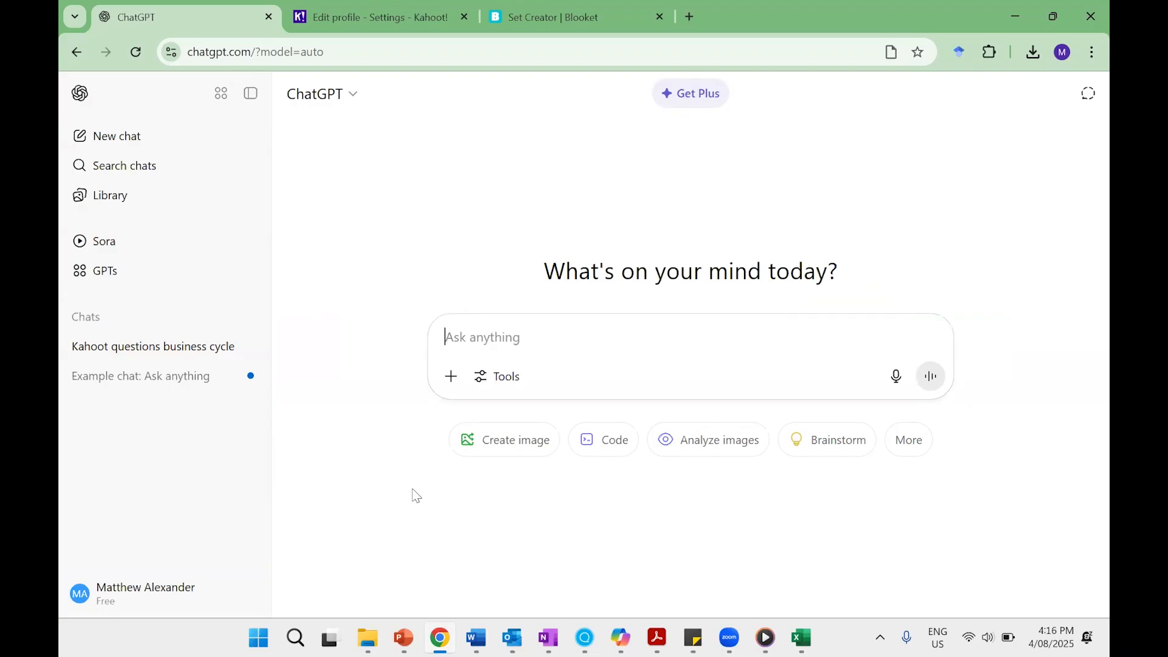
Capture a screenshot of the Kahoot quiz template's question table in Excel and attach it to a new ChatGPT message in Chrome.
click(814, 636)
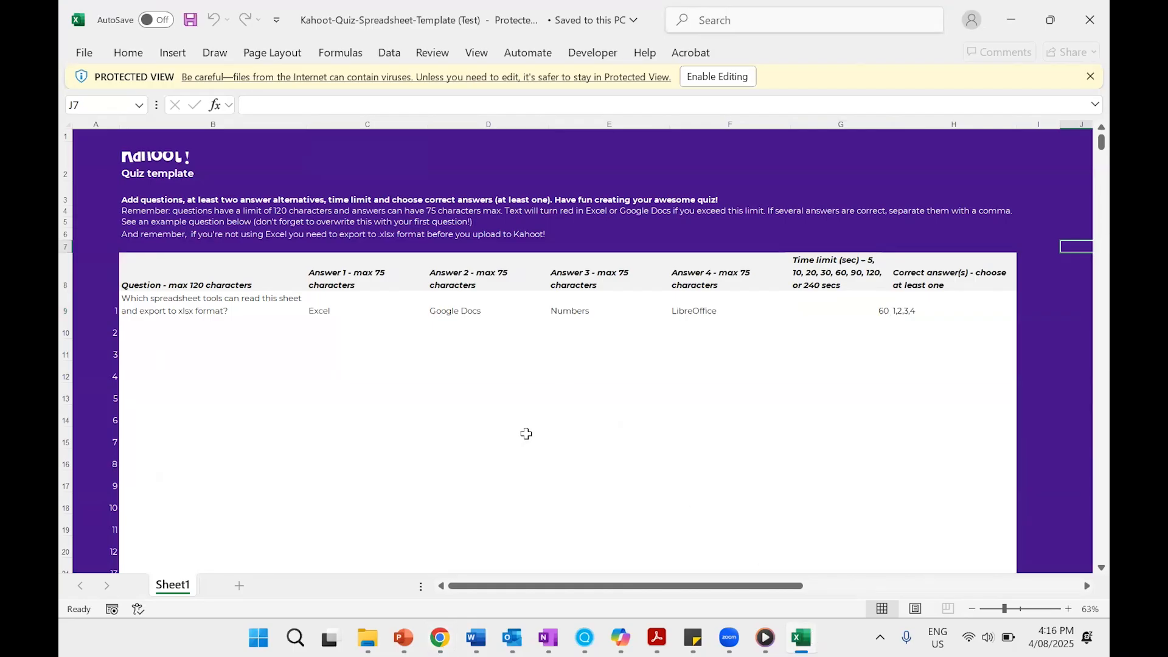
key(super+shift+s)
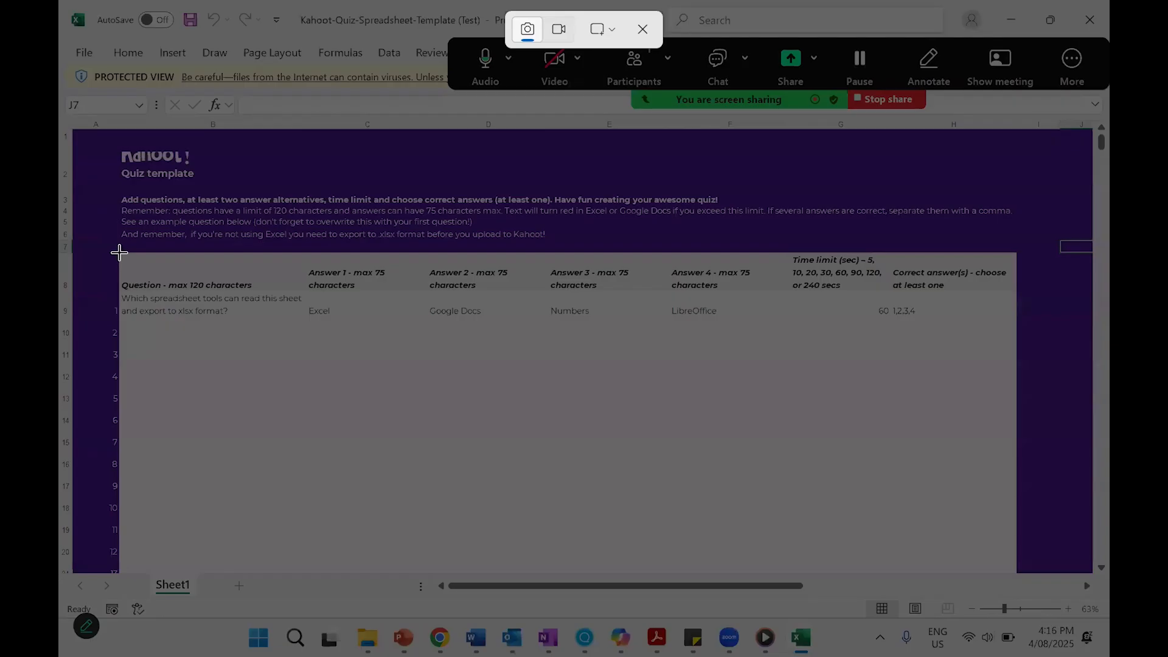
drag(580, 507, 1016, 510)
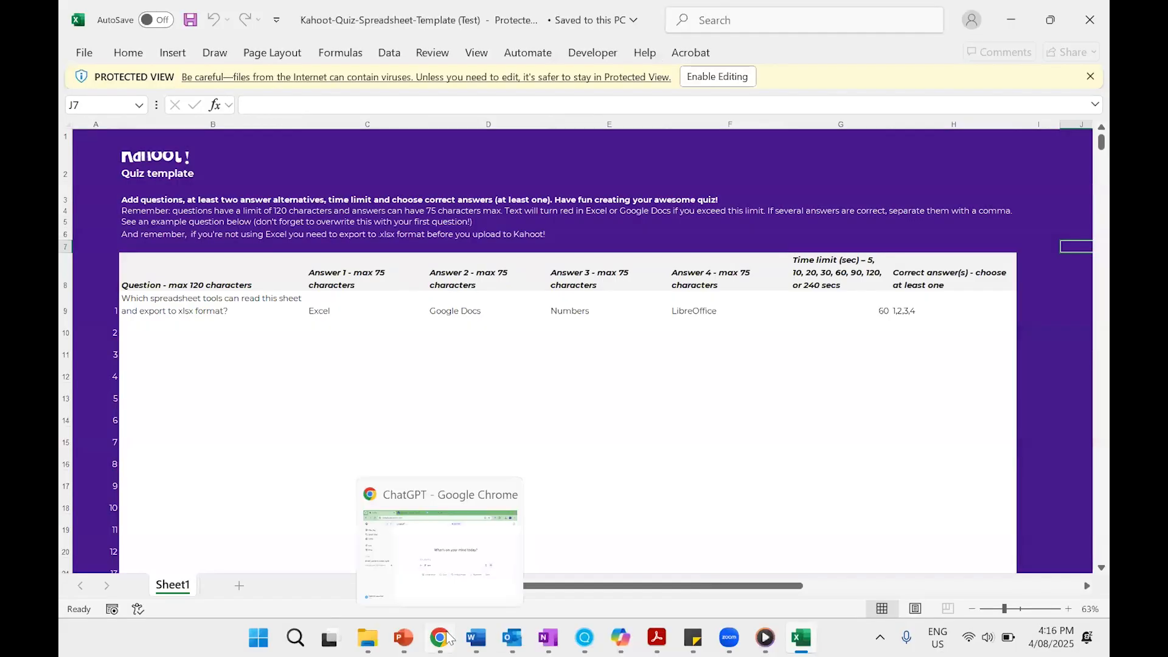
click(440, 637)
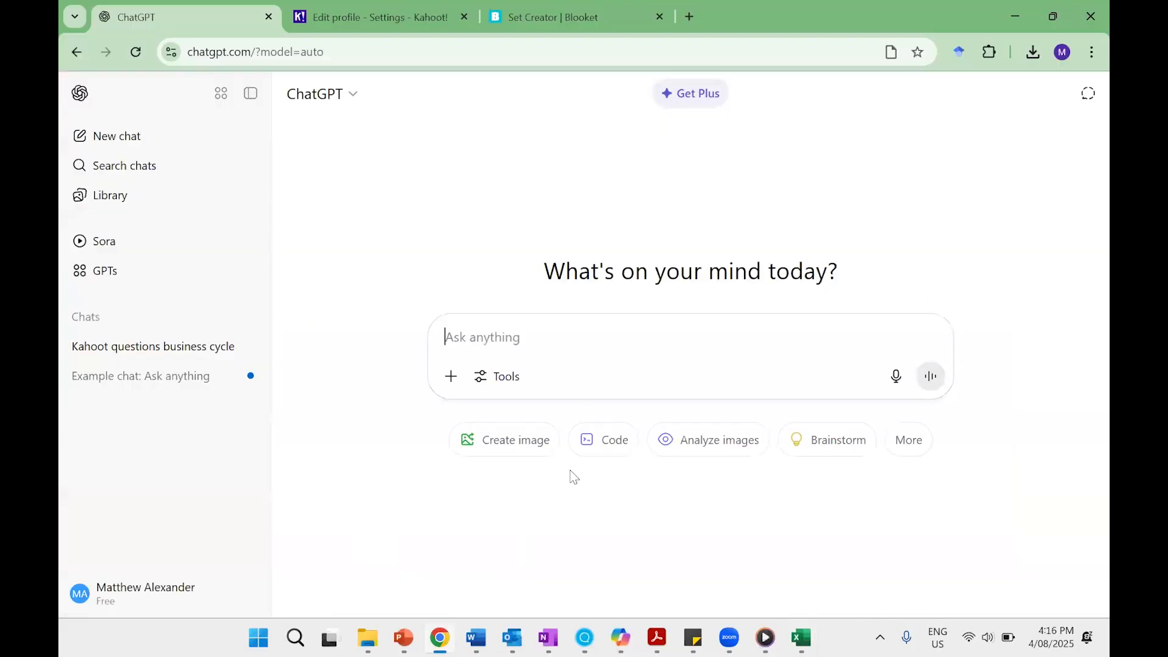
key(ctrl+v)
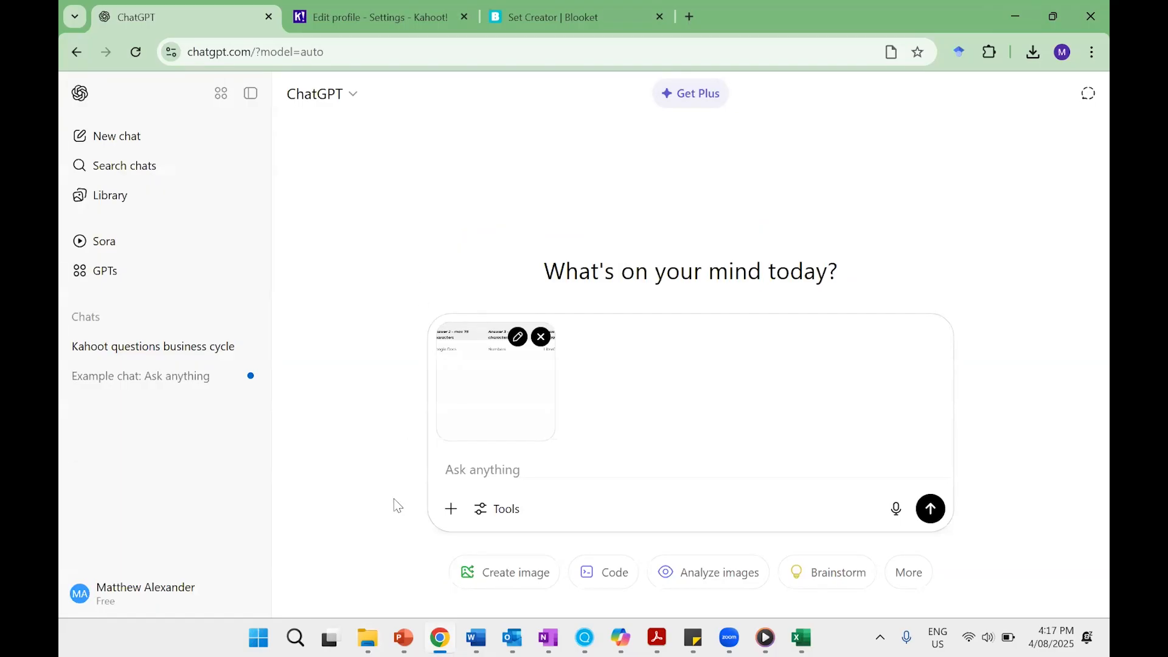
Copy the presentation "The Business cycle (Y10 HASS)" from the Business Cycle folder and attach it to the ChatGPT message.
click(368, 638)
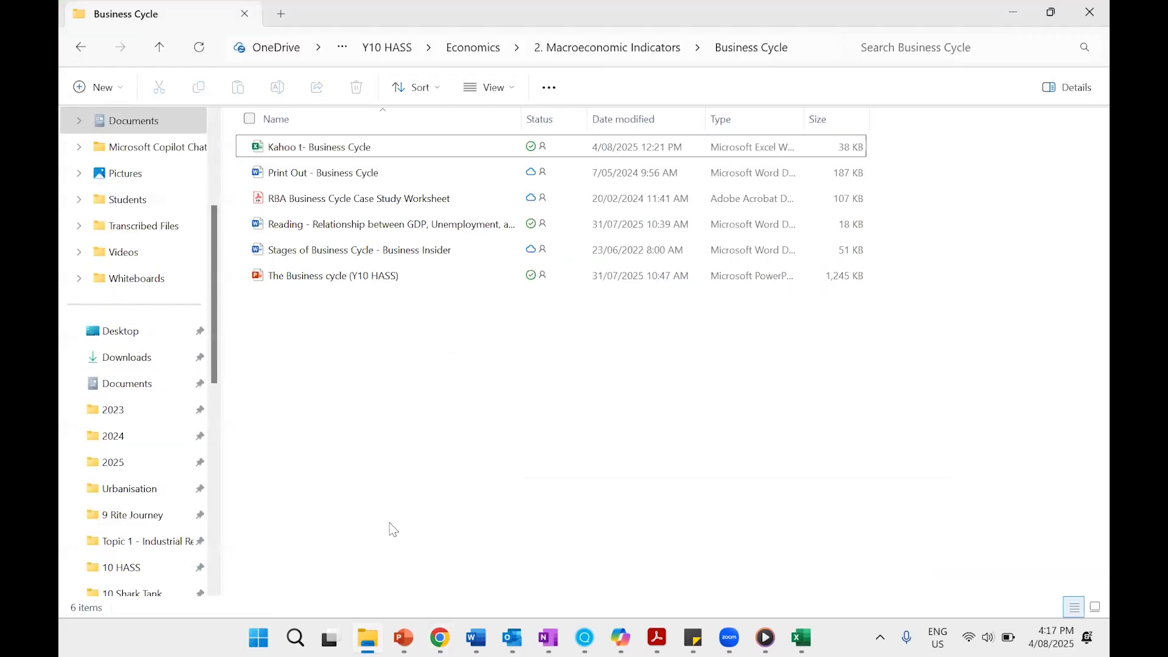
click(332, 278)
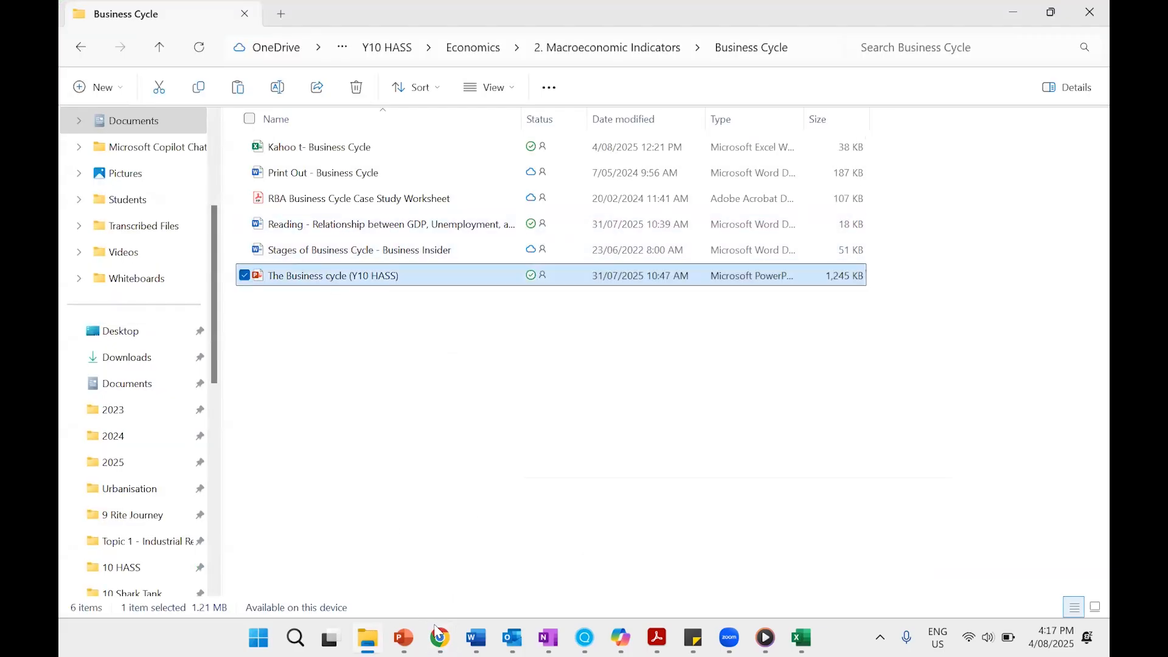
click(440, 637)
key(ctrl+v)
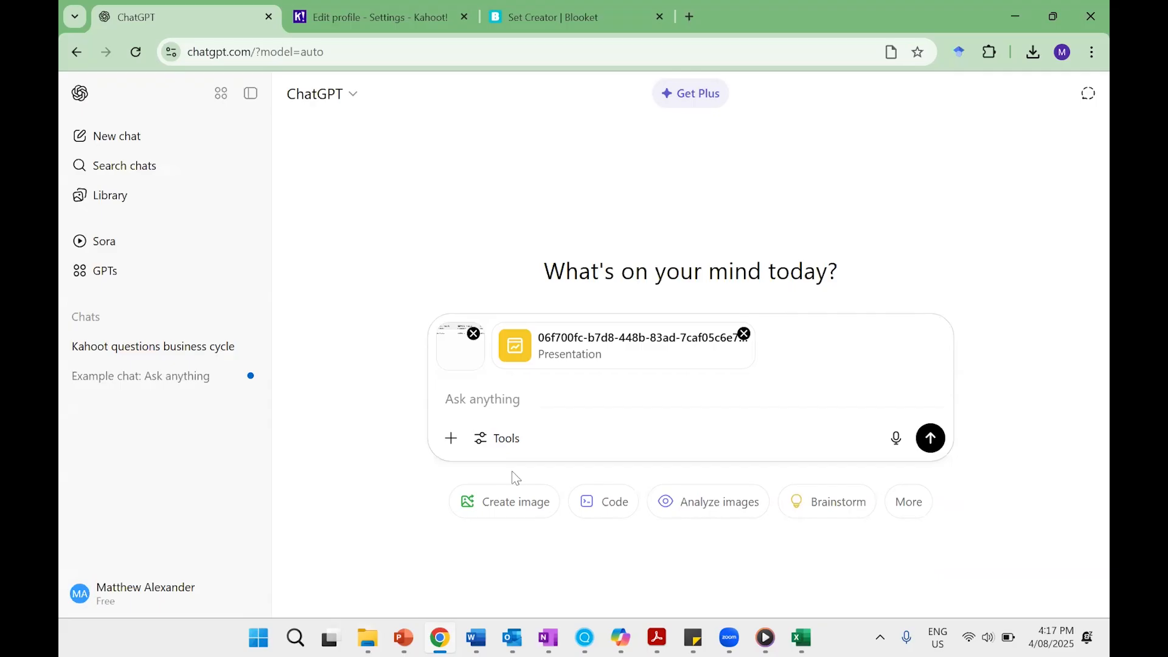
Send a prompt requesting 10 kahoot questions on the Business cycle from slides 4-12 of the PowerPoint, in a table identical to the attached screenshot.
key(super+v)
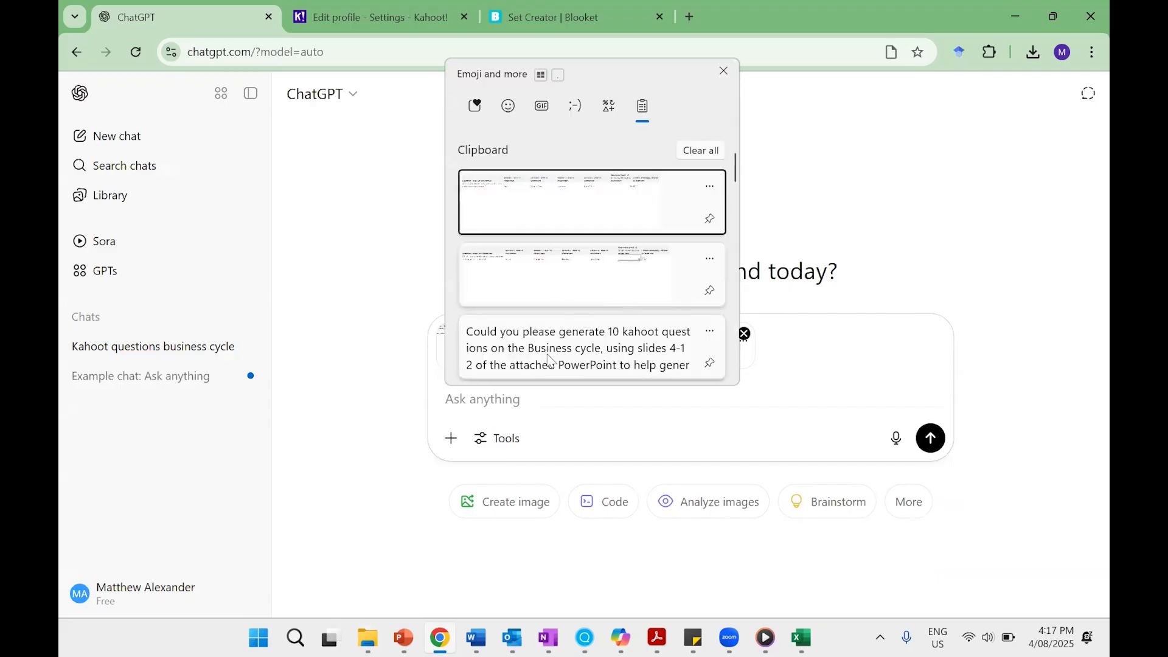
click(550, 354)
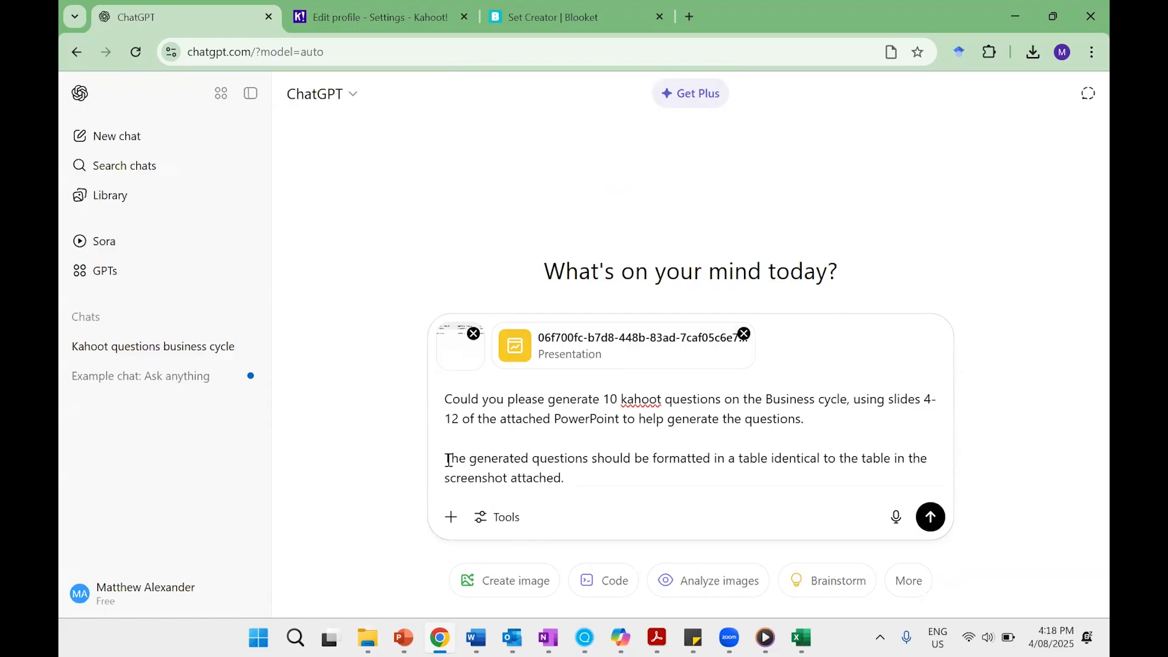
drag(446, 457, 605, 472)
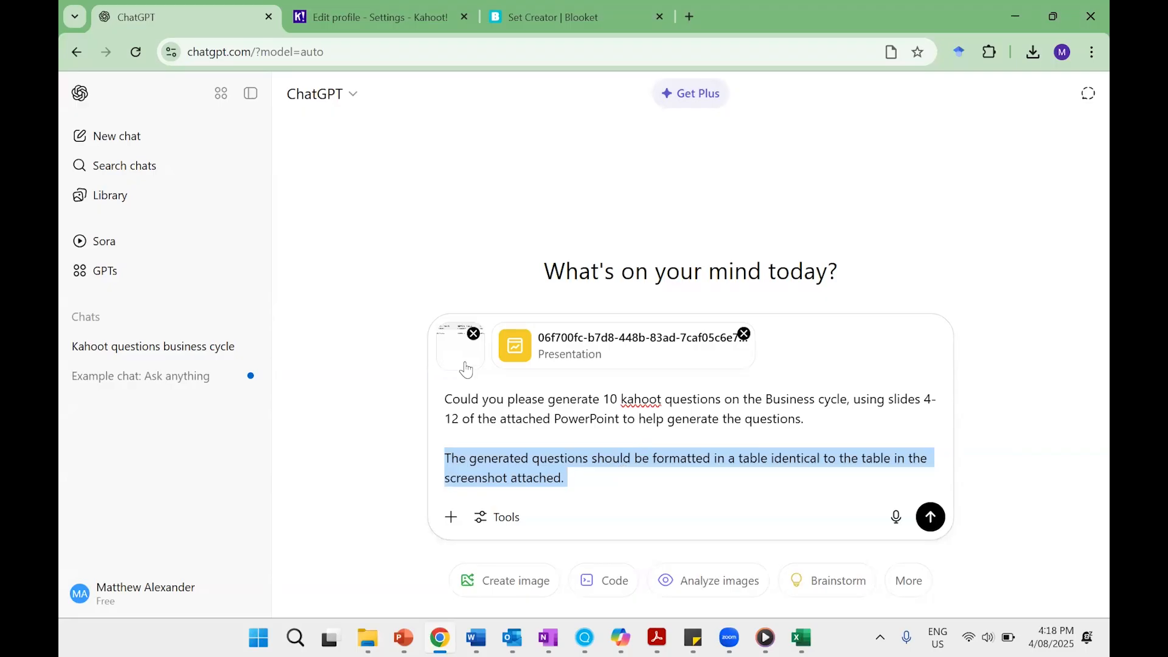
click(931, 516)
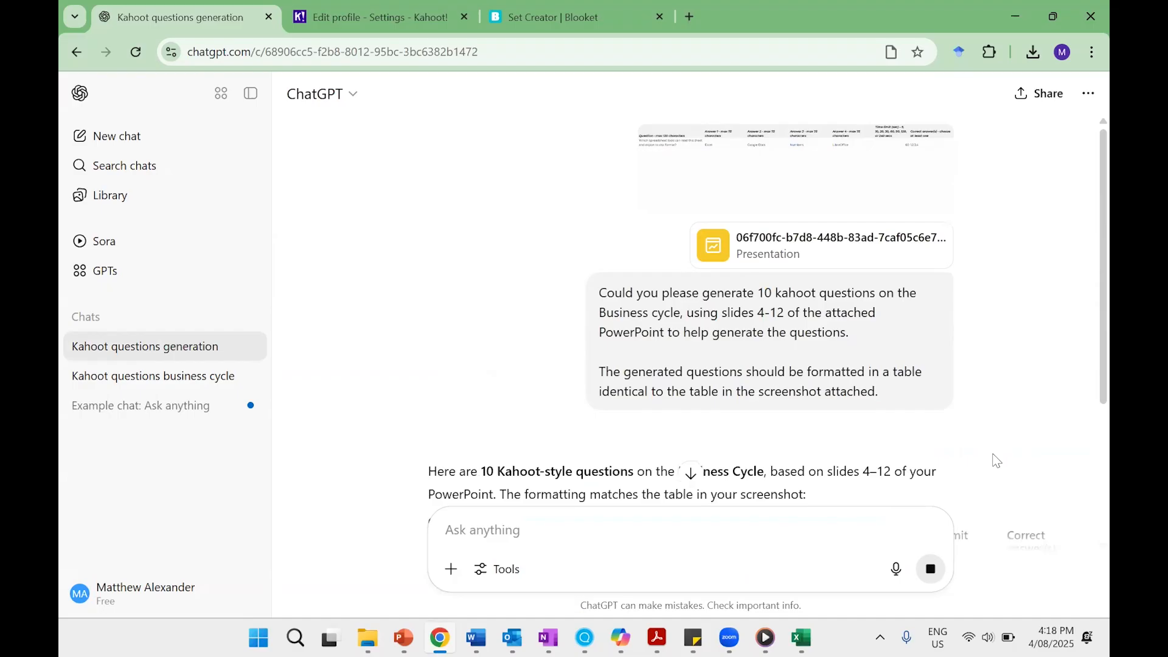
Review the generated question table, checking its columns against the template and reading the questions, answers, time limits and correct answers.
scroll(996, 460, down, 2)
scroll(996, 461, down, 3)
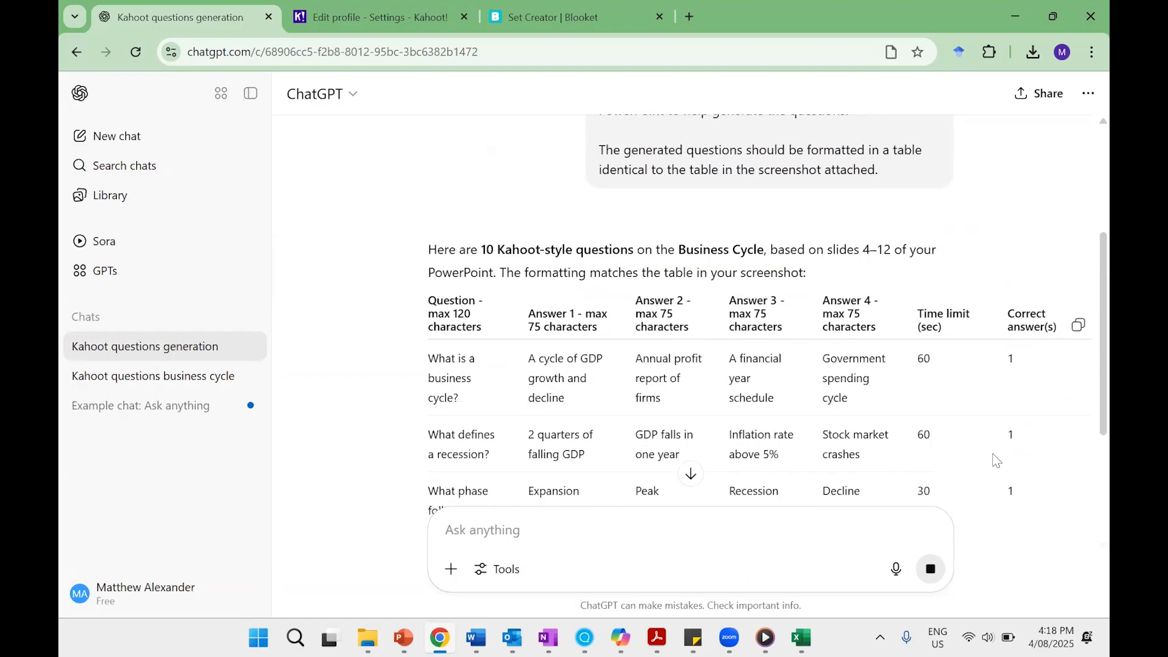
scroll(996, 460, down, 1)
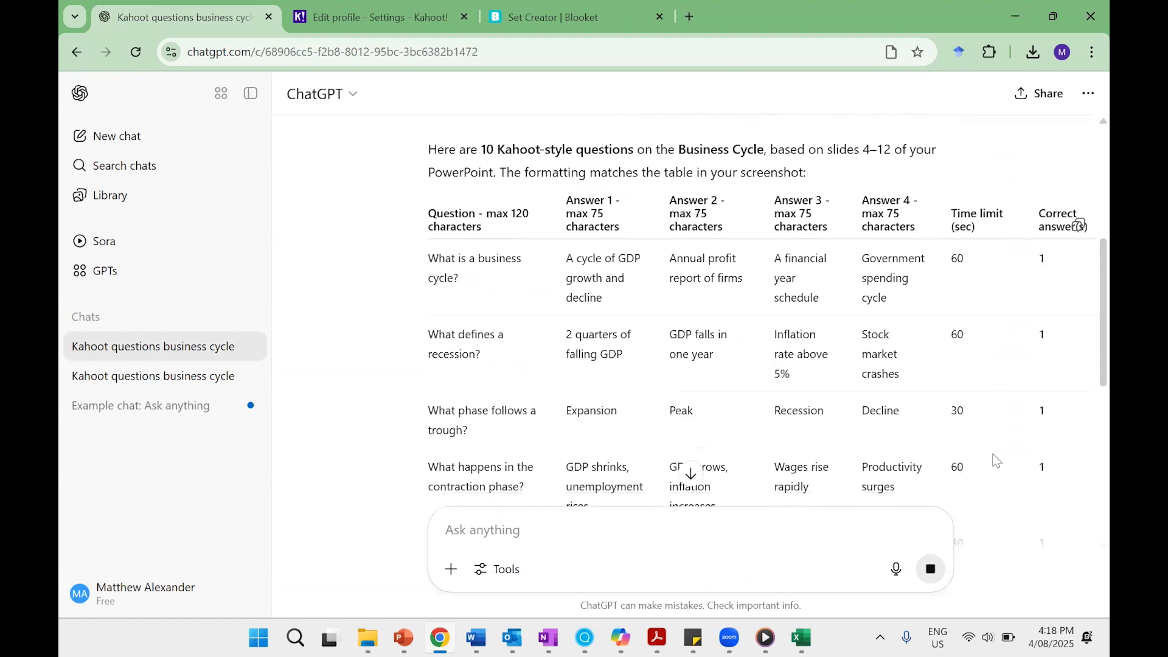
scroll(996, 460, down, 6)
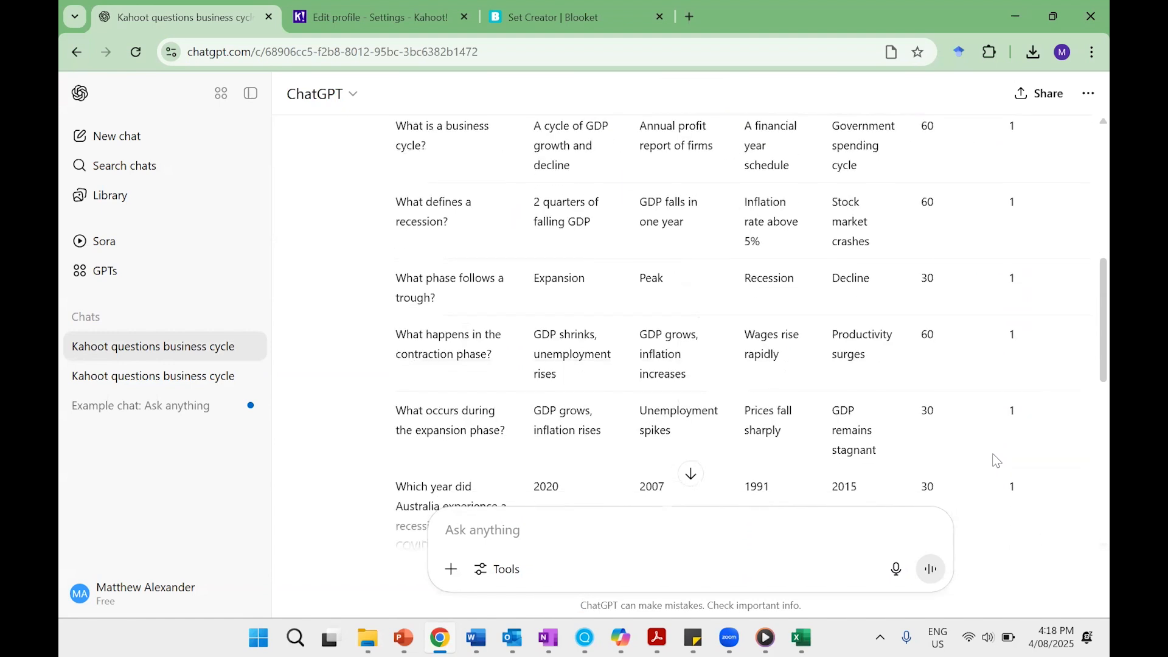
scroll(996, 461, up, 5)
scroll(996, 460, up, 2)
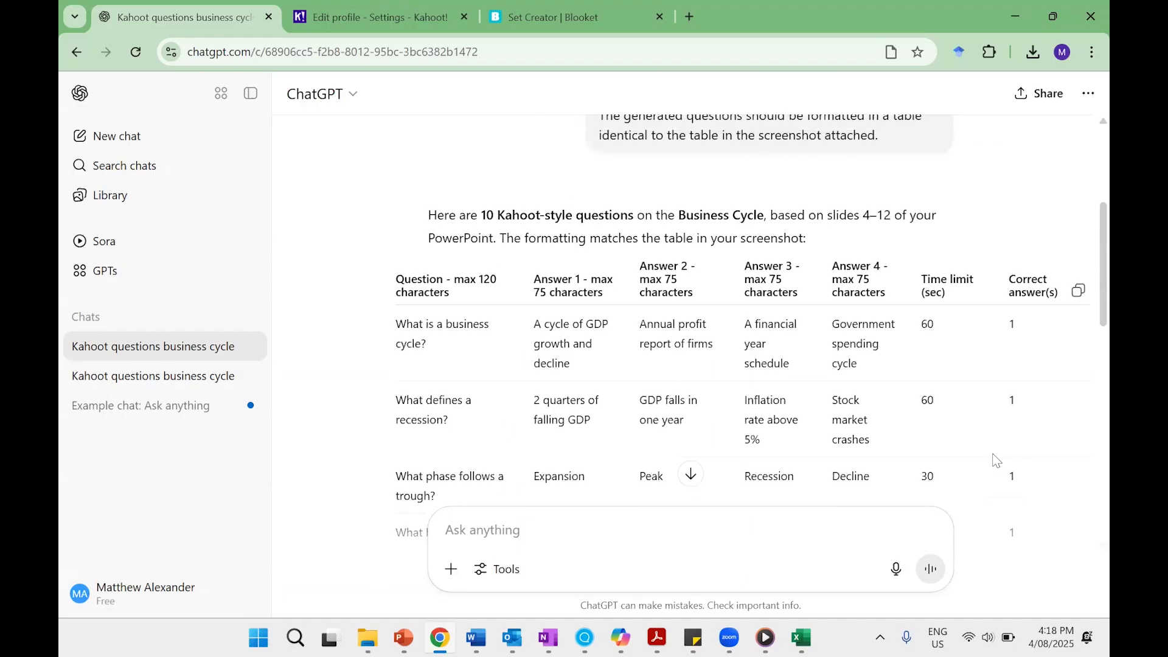
scroll(996, 461, down, 1)
scroll(996, 460, down, 1)
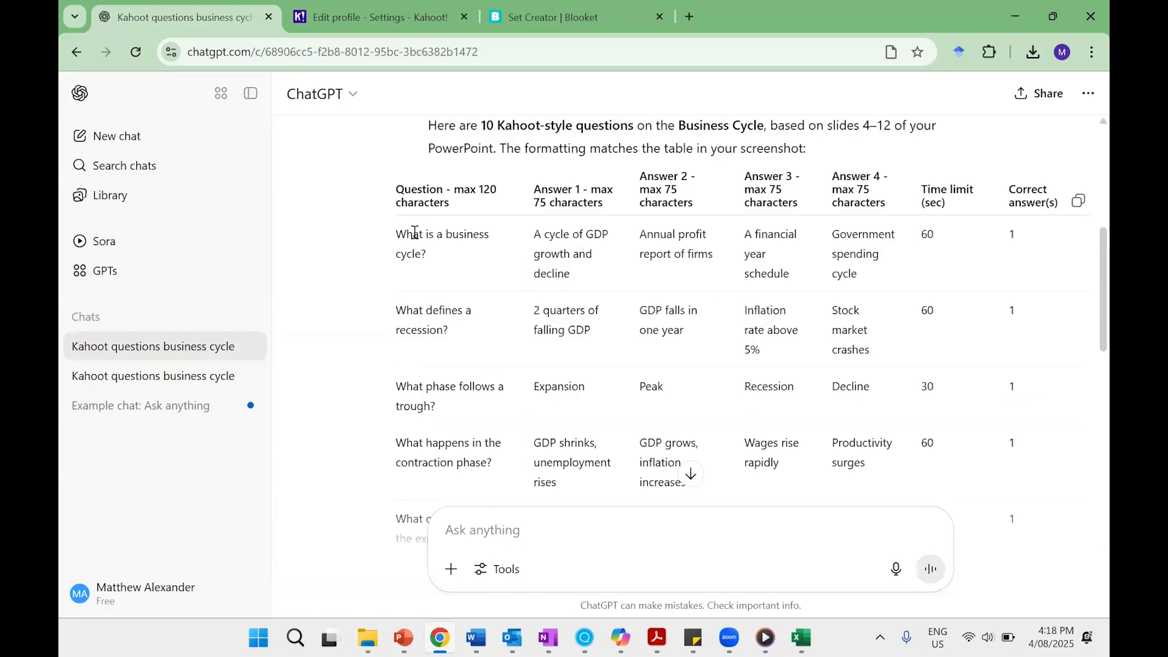
Copy all ten question rows without the header and paste them into B9:H18 of the Kahoot template in Excel, overwriting the example question.
drag(398, 234, 1016, 297)
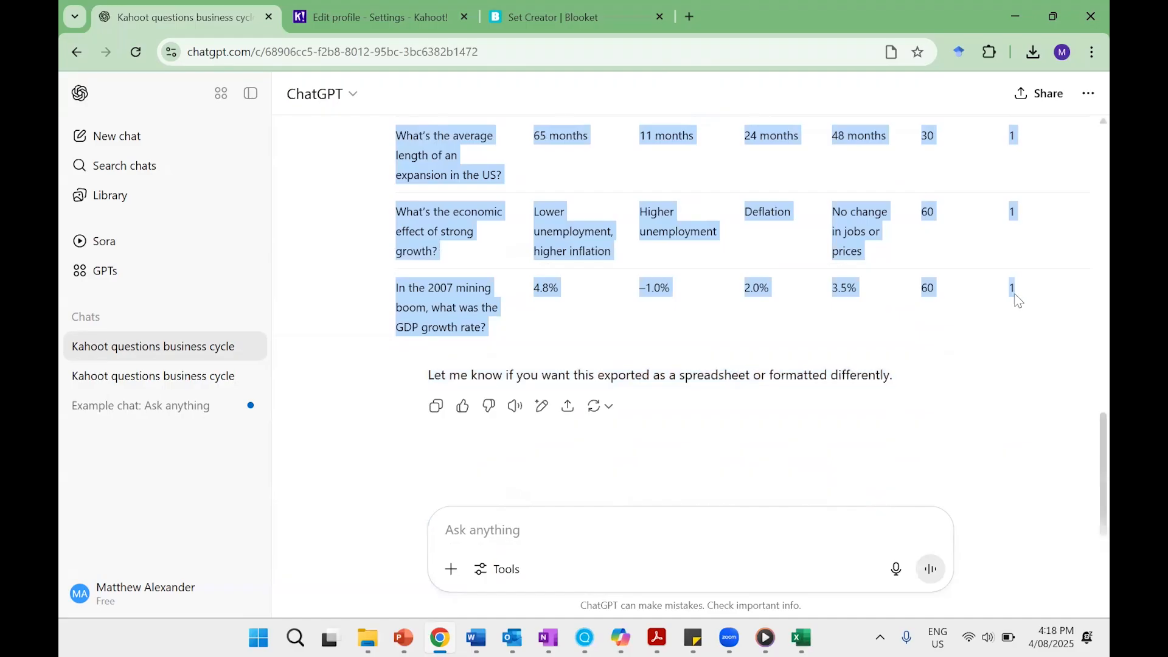
click(809, 637)
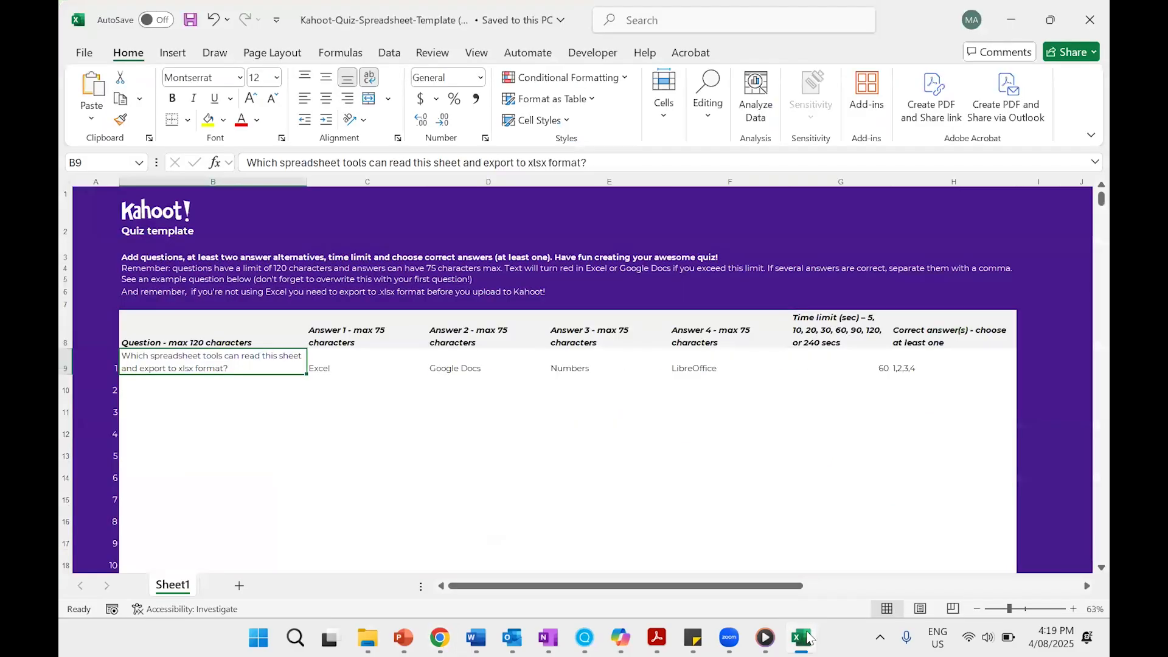
scroll(266, 357, down, 1)
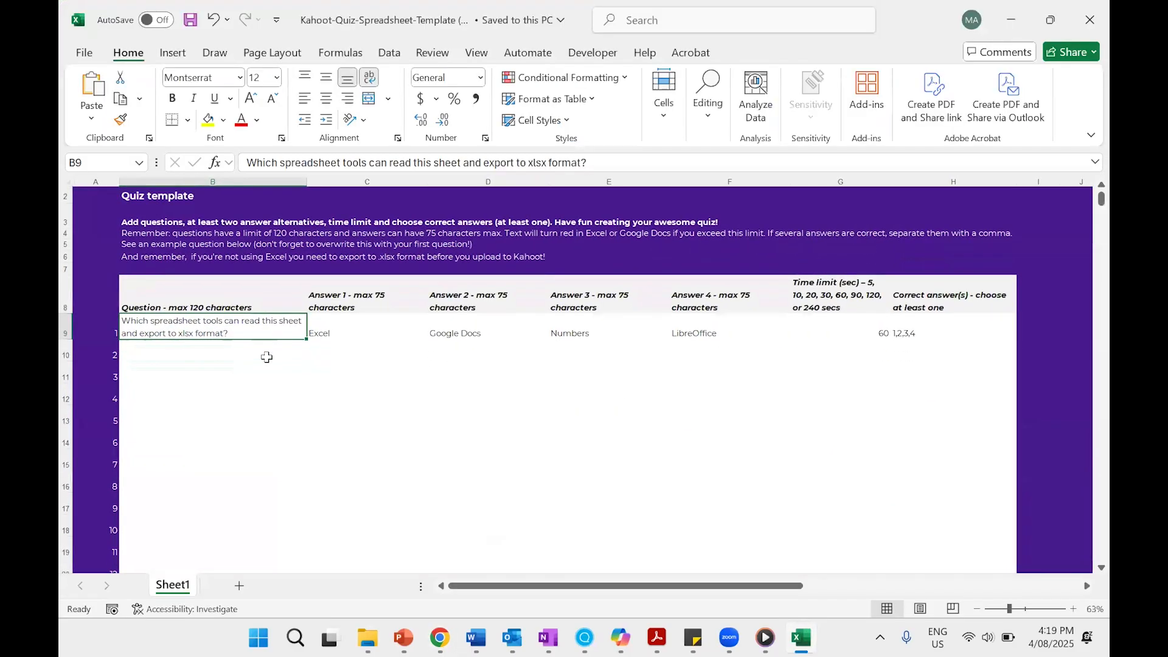
mouse_move(236, 343)
mouse_down()
mouse_move(248, 508)
mouse_move(359, 485)
mouse_move(441, 501)
mouse_move(938, 513)
mouse_up()
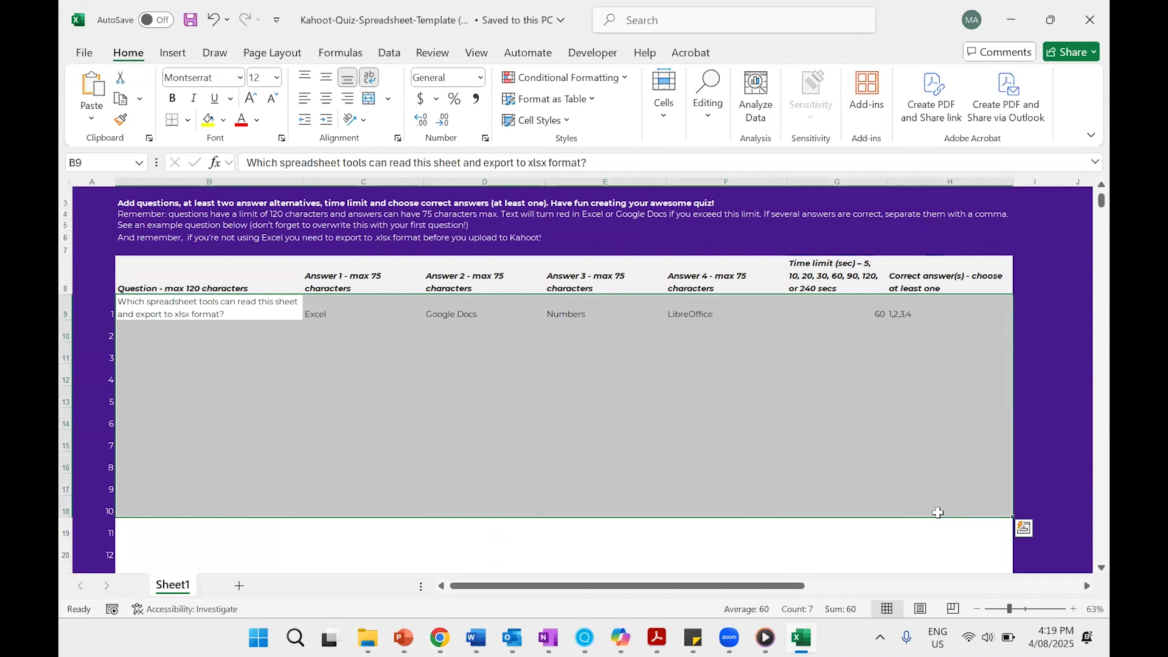
key(ctrl+v)
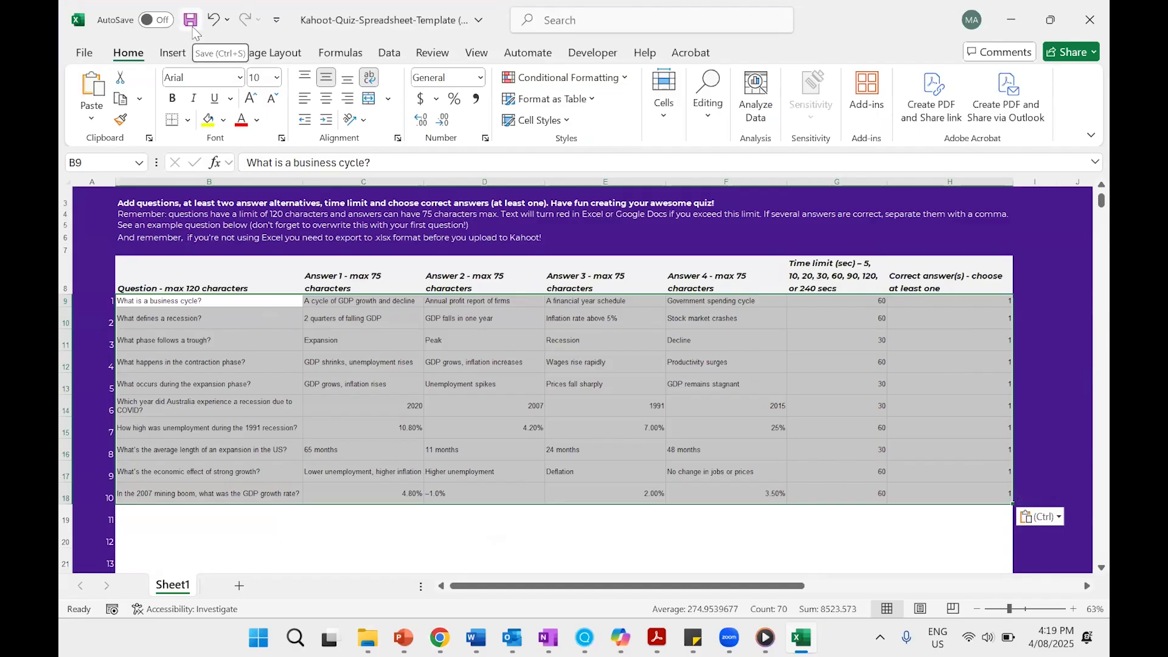
Switch to the Kahoot site in Chrome and create a new blank kahoot.
click(429, 637)
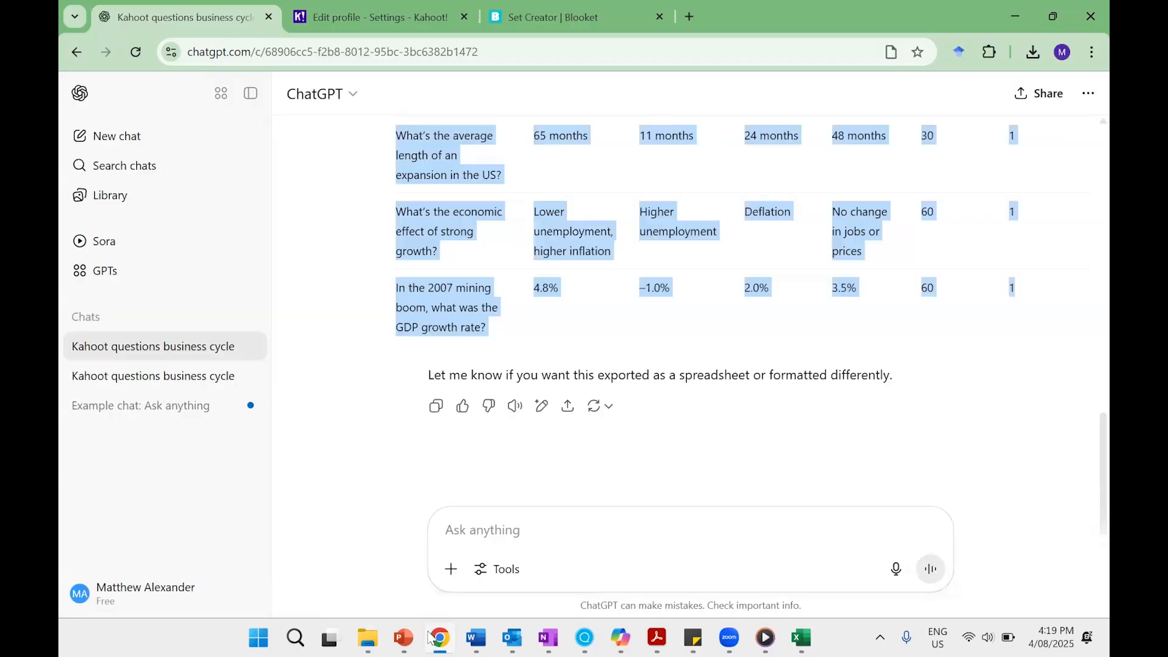
click(385, 18)
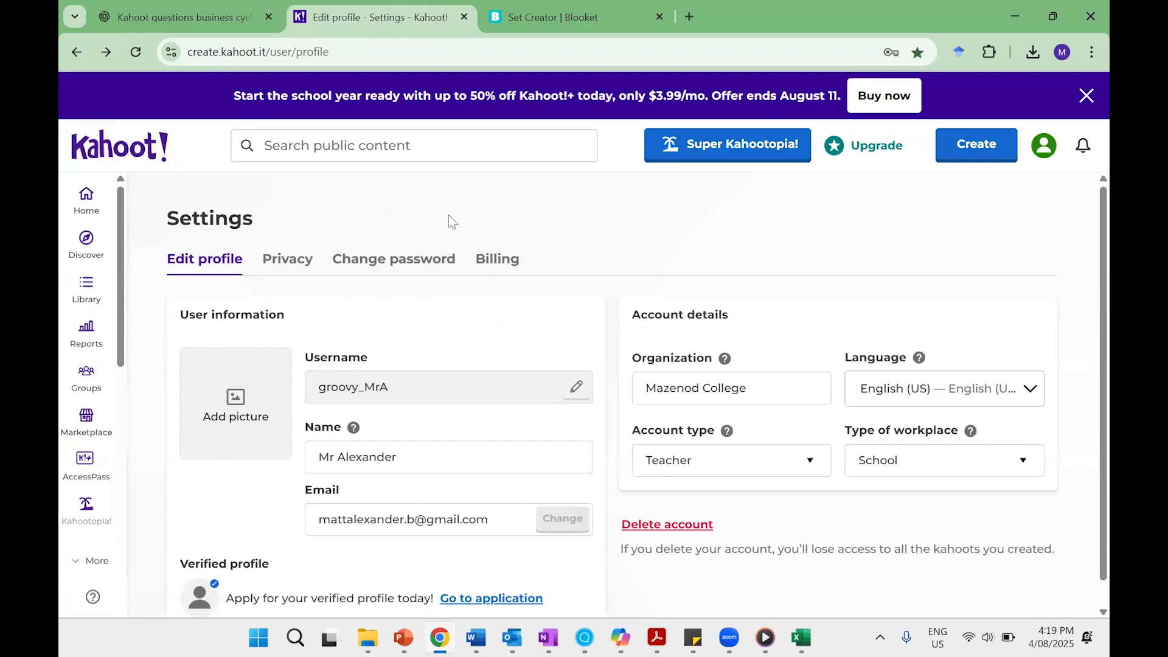
click(977, 145)
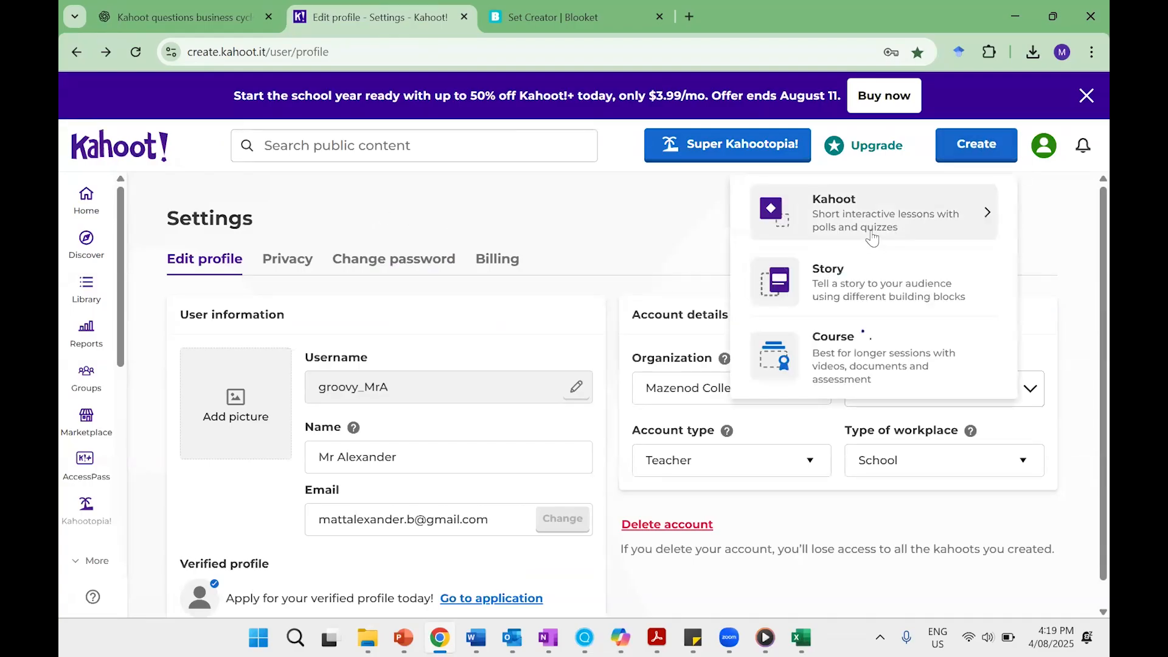
click(874, 236)
click(780, 265)
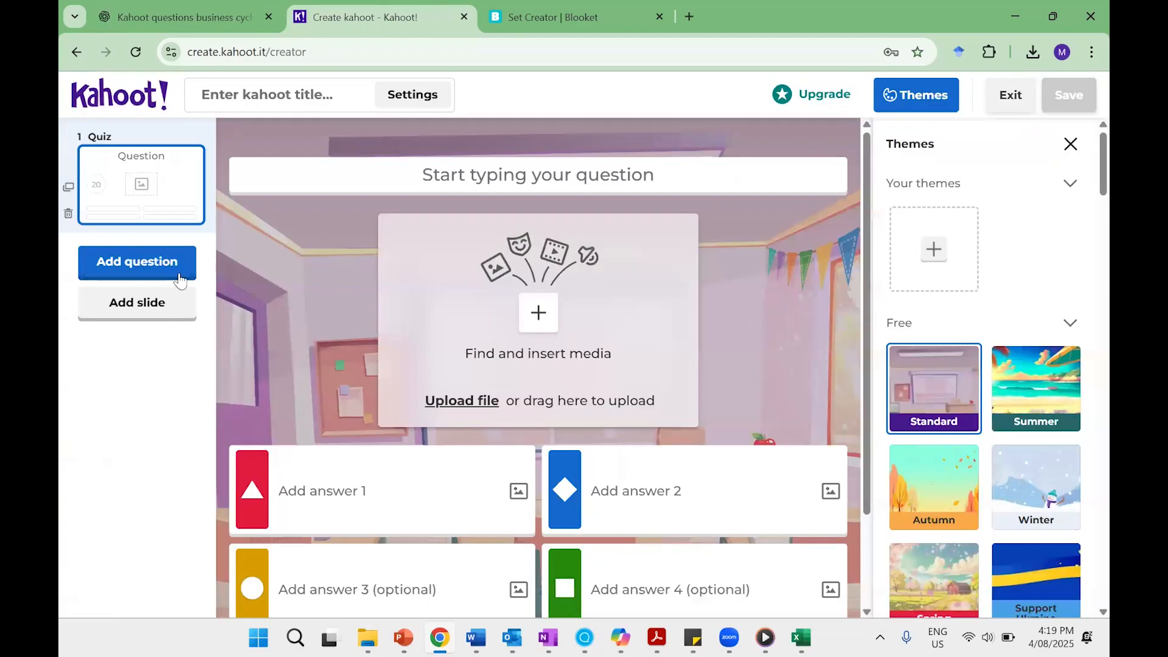
Import the spreadsheet "Kahoo t- Business Cycle.xlsx" from the Business Cycle folder and add its questions to the kahoot.
click(164, 263)
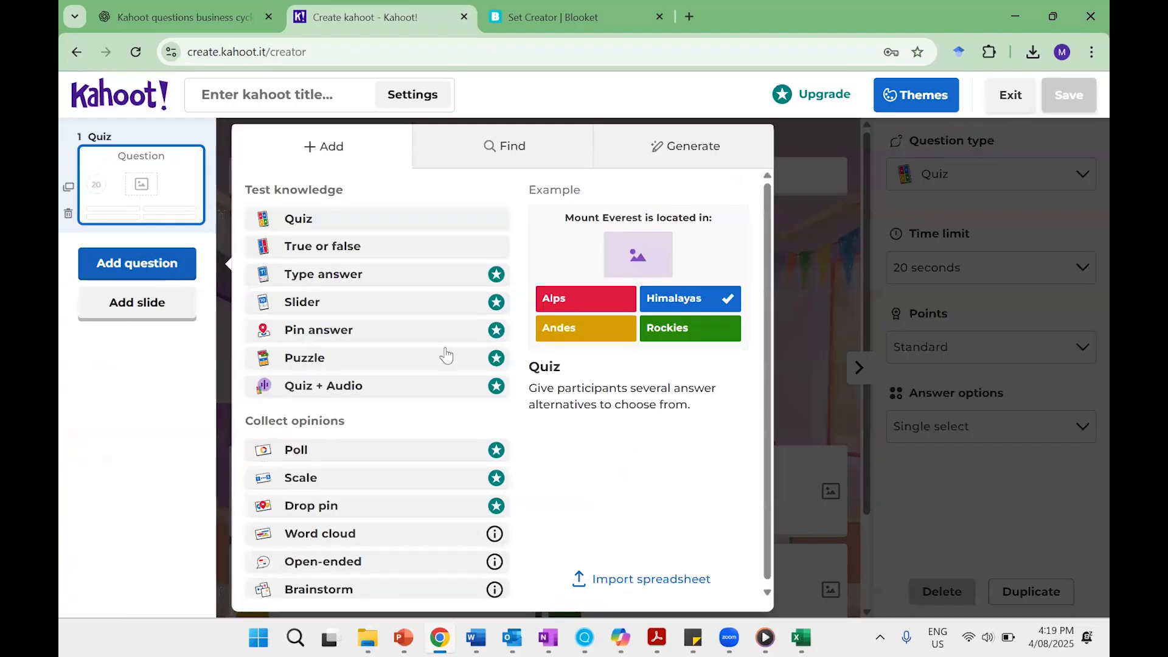
click(631, 578)
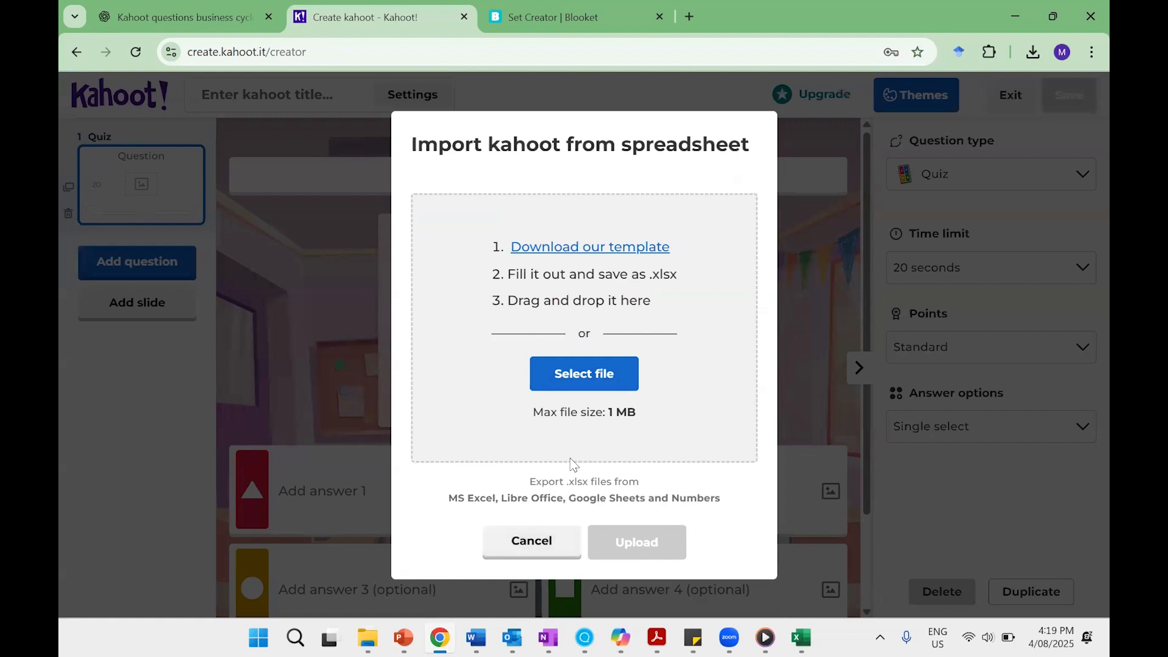
click(368, 637)
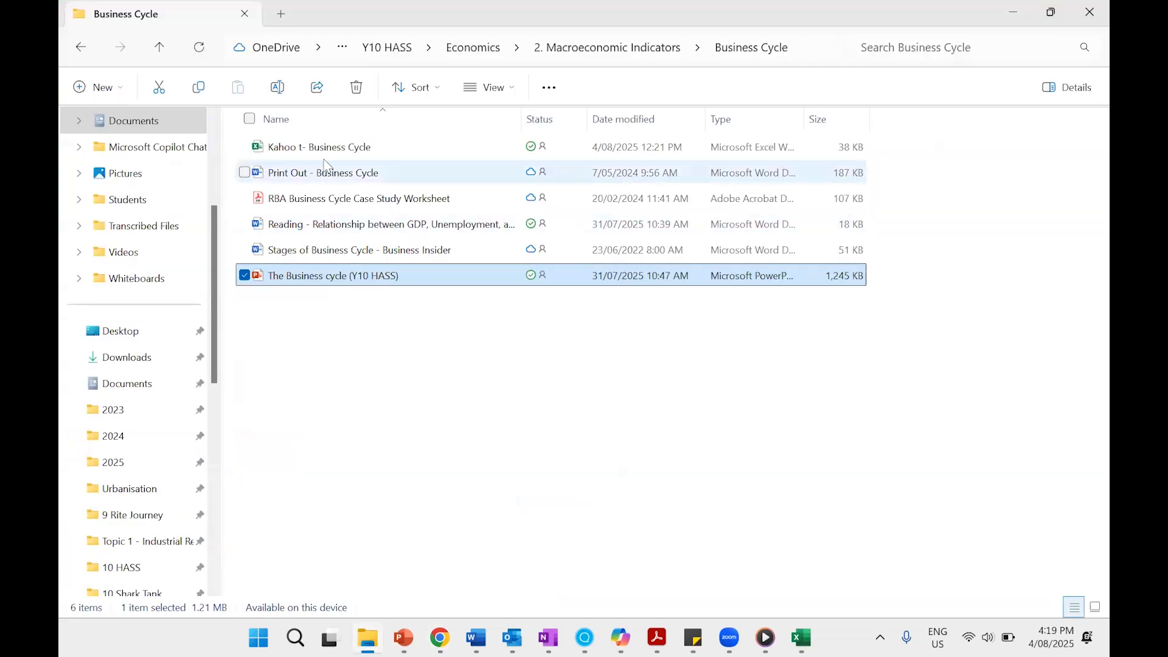
drag(324, 151, 532, 383)
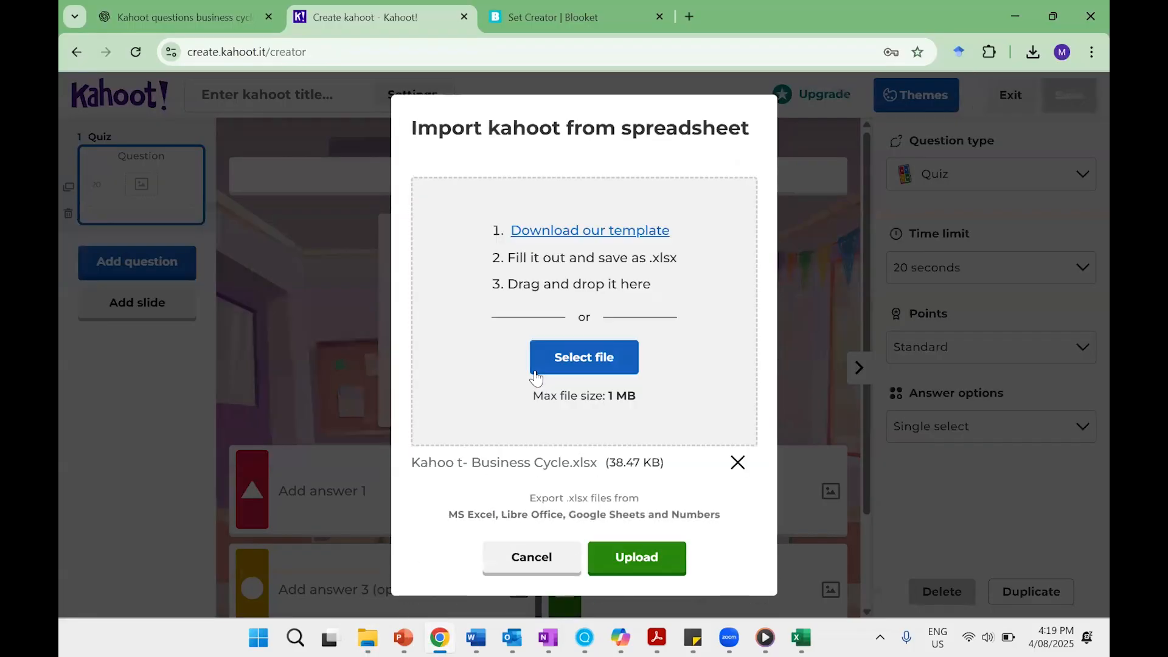
click(627, 565)
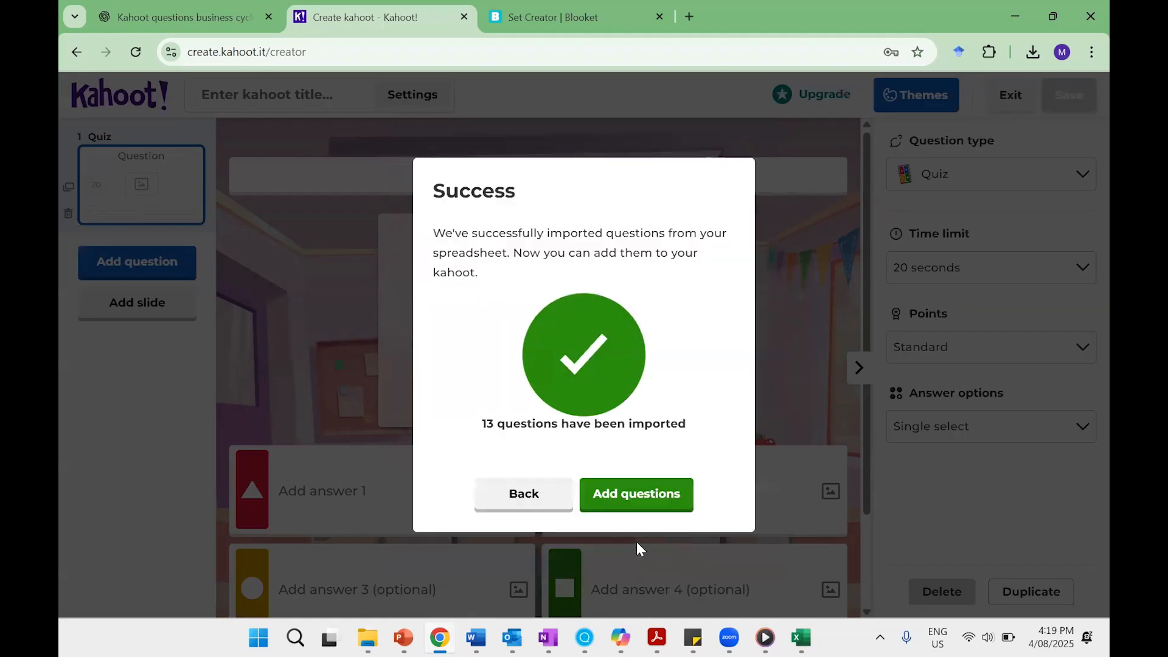
click(637, 497)
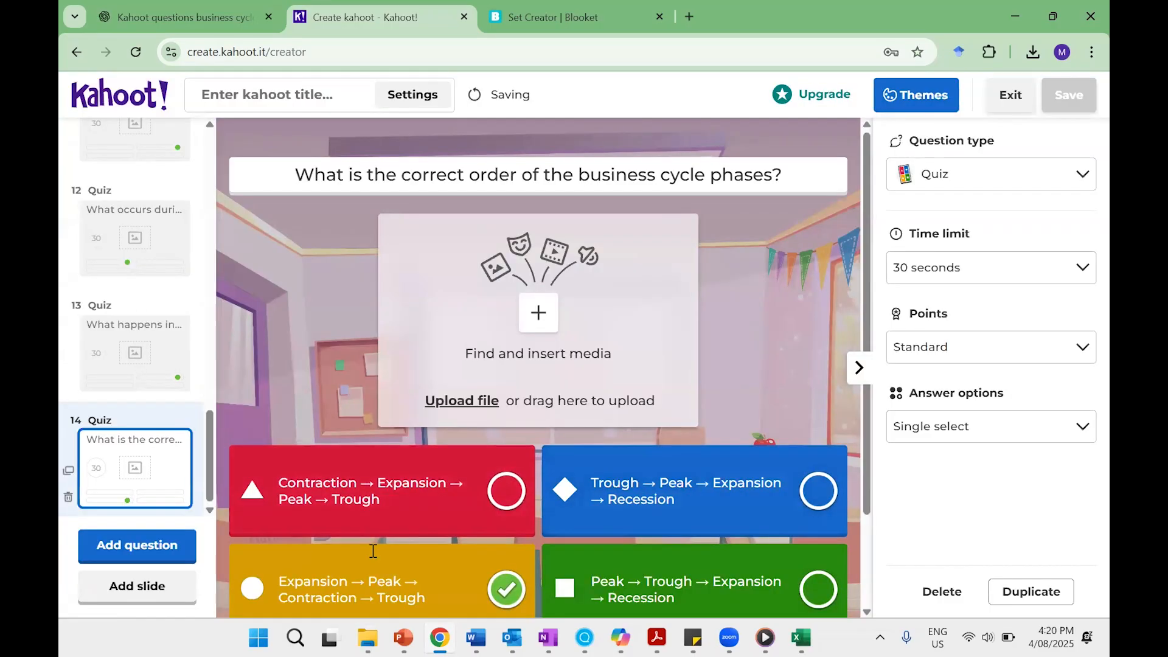
Check the imported question "What is the business cycle?" and delete the blank first question from the kahoot.
scroll(145, 250, up, 3)
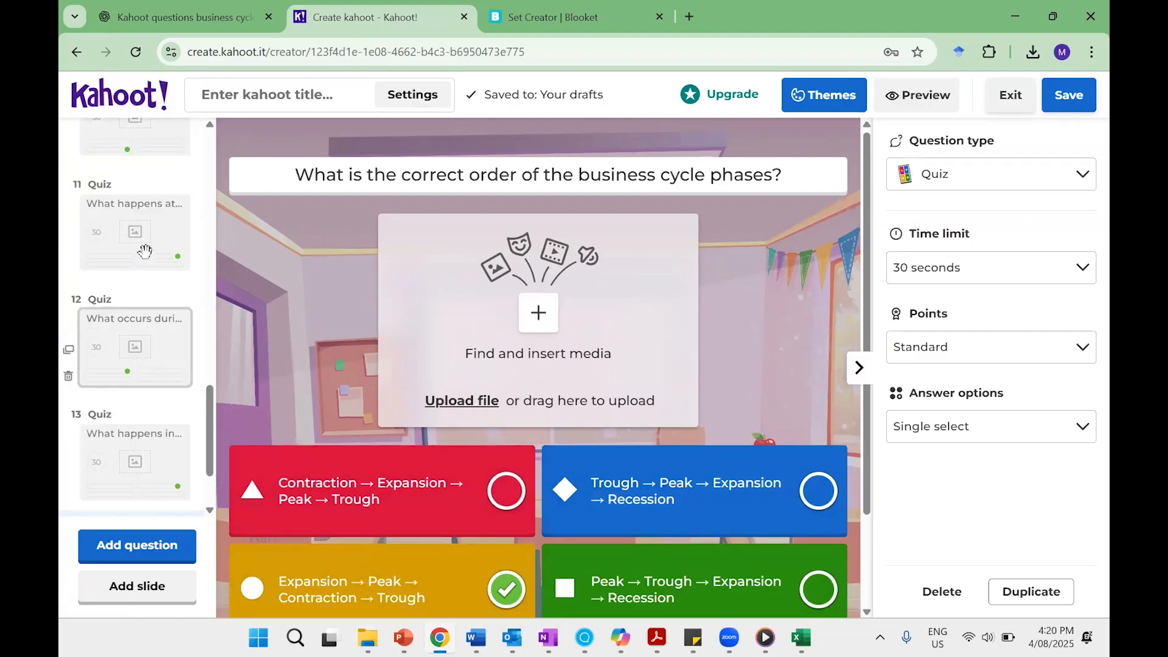
scroll(146, 253, up, 3)
click(146, 259)
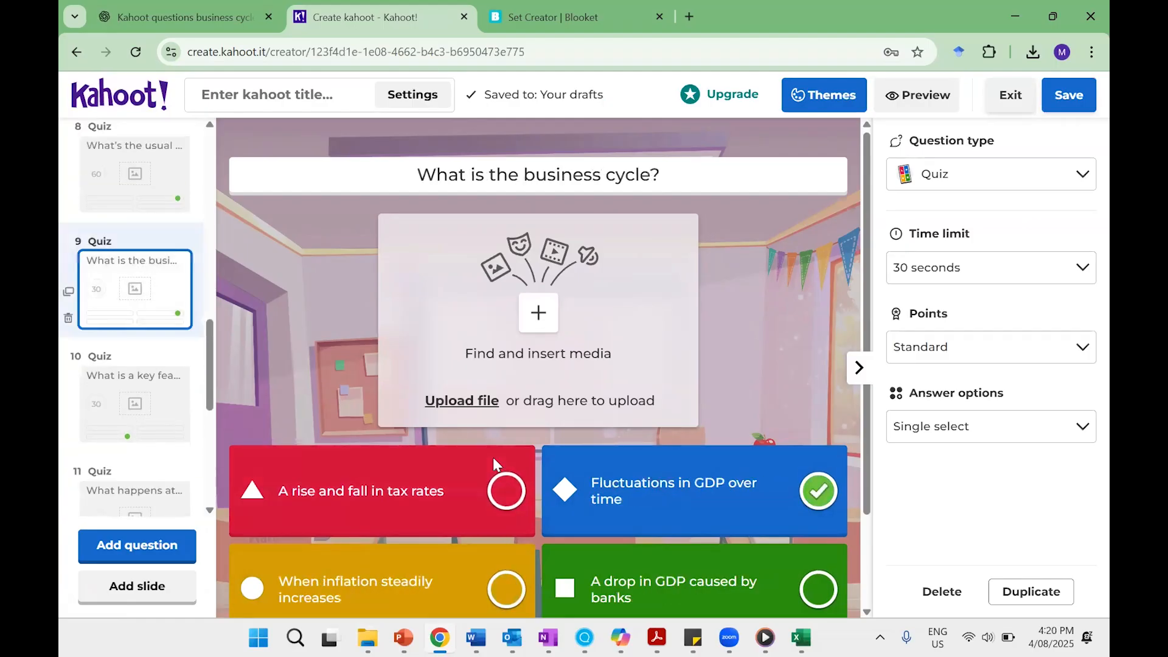
scroll(132, 252, up, 10)
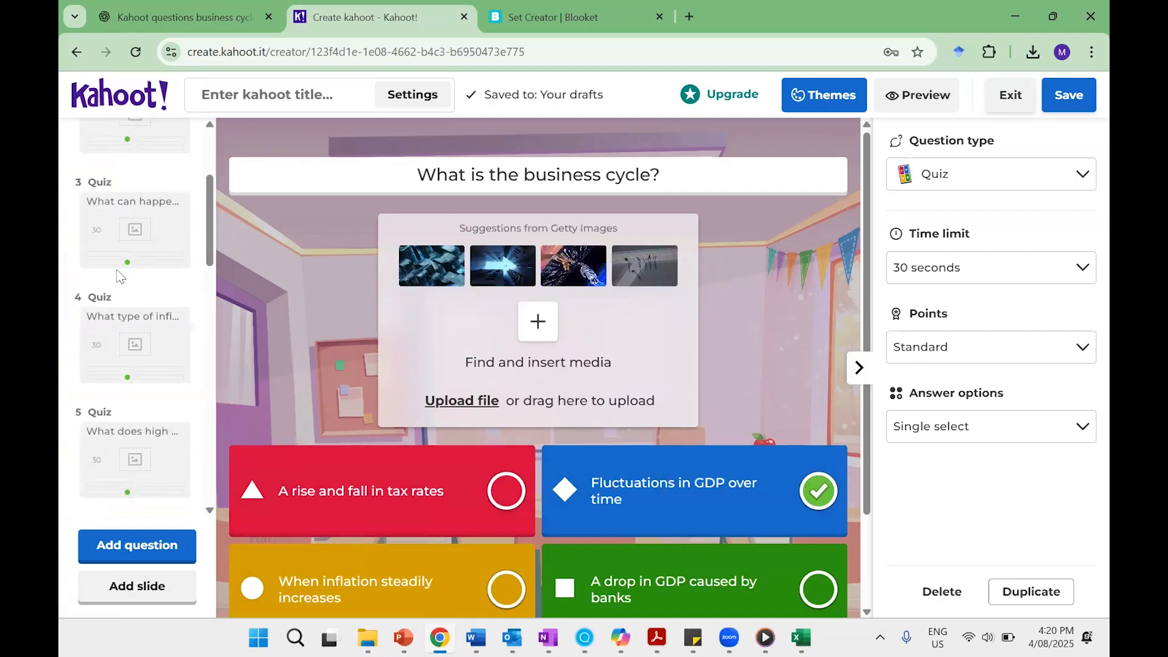
click(135, 194)
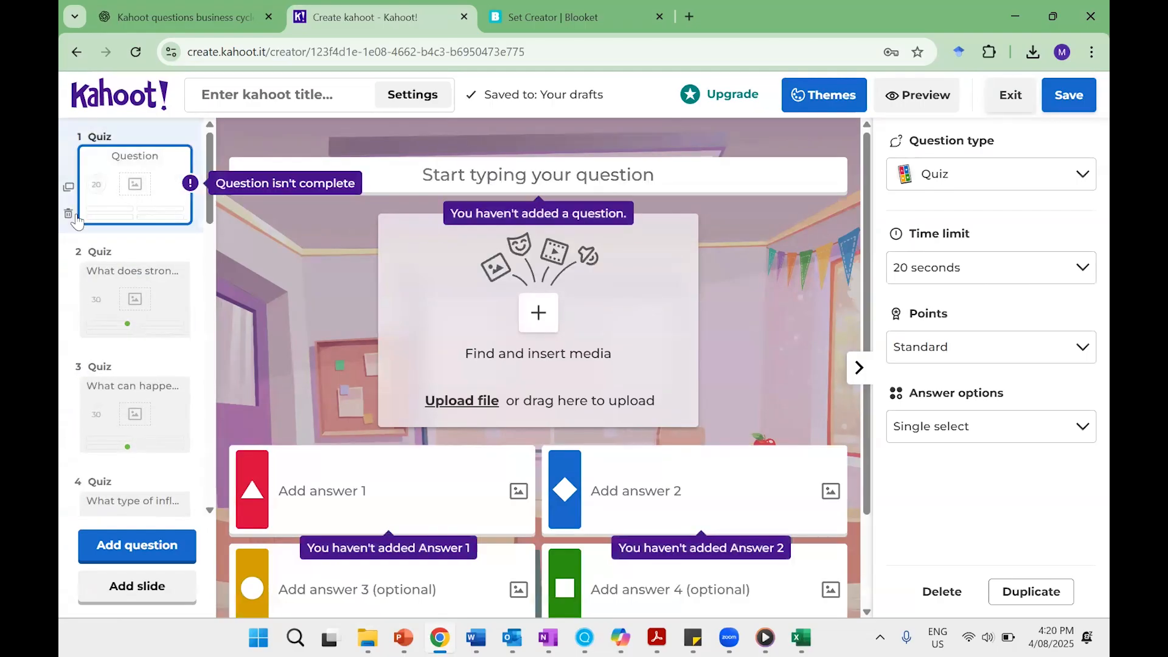
click(69, 217)
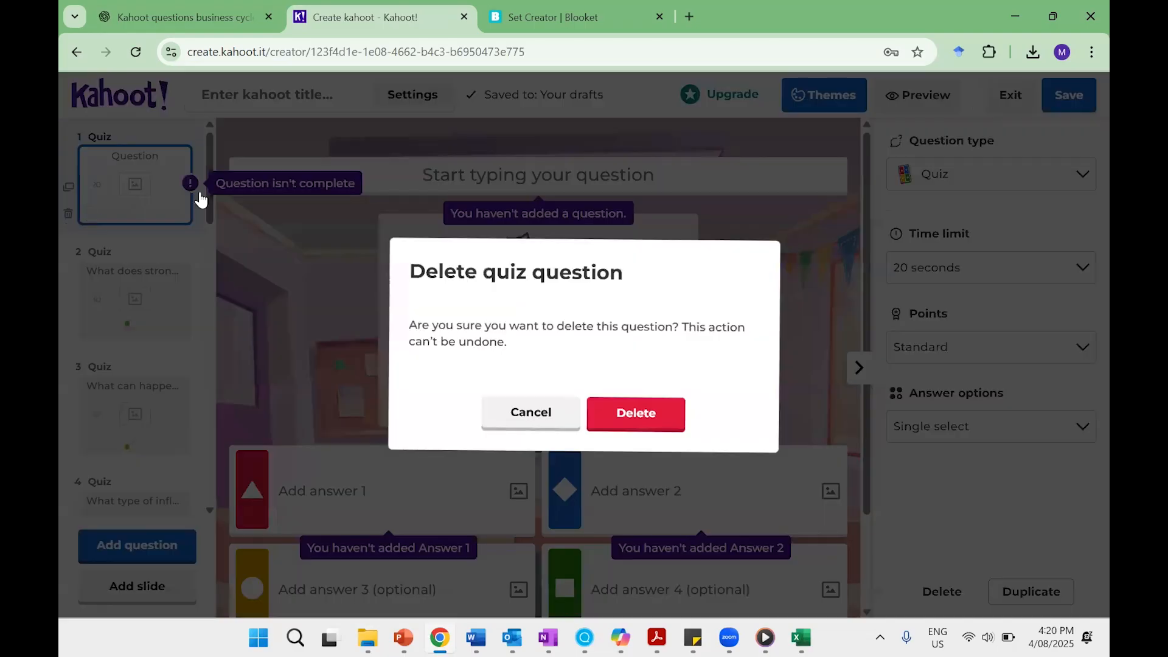
click(660, 410)
click(291, 97)
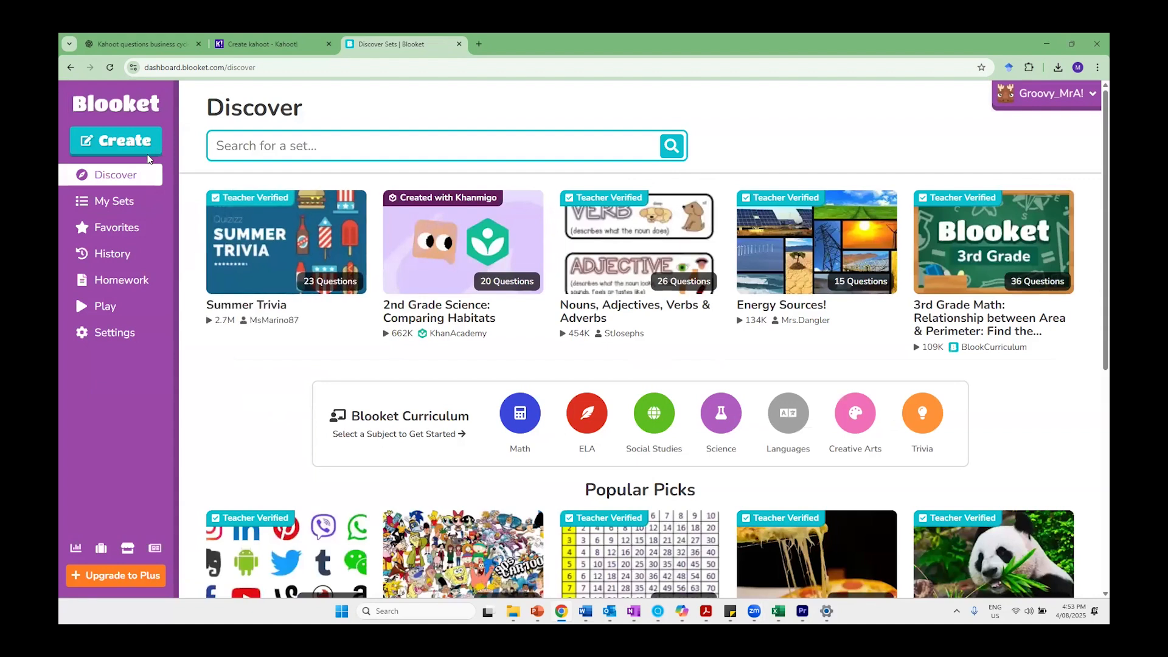
Switch to Blooket and create a new question set titled "Test" with CSV Import as the creation method.
click(116, 140)
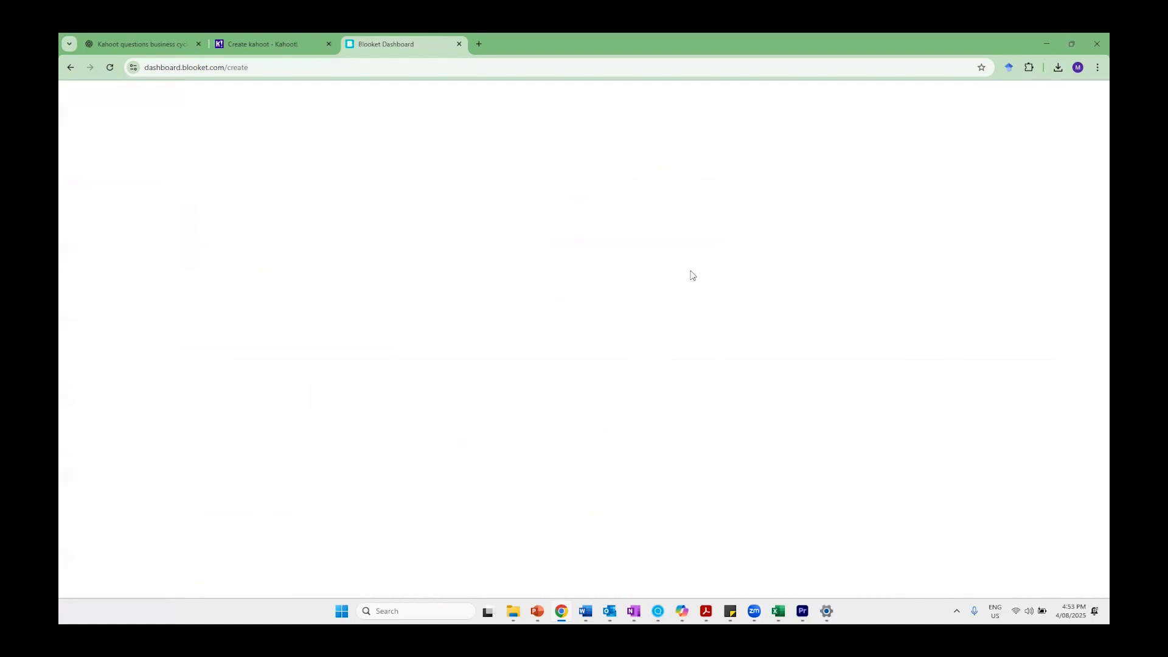
click(646, 220)
text(Test)
click(962, 420)
click(1010, 478)
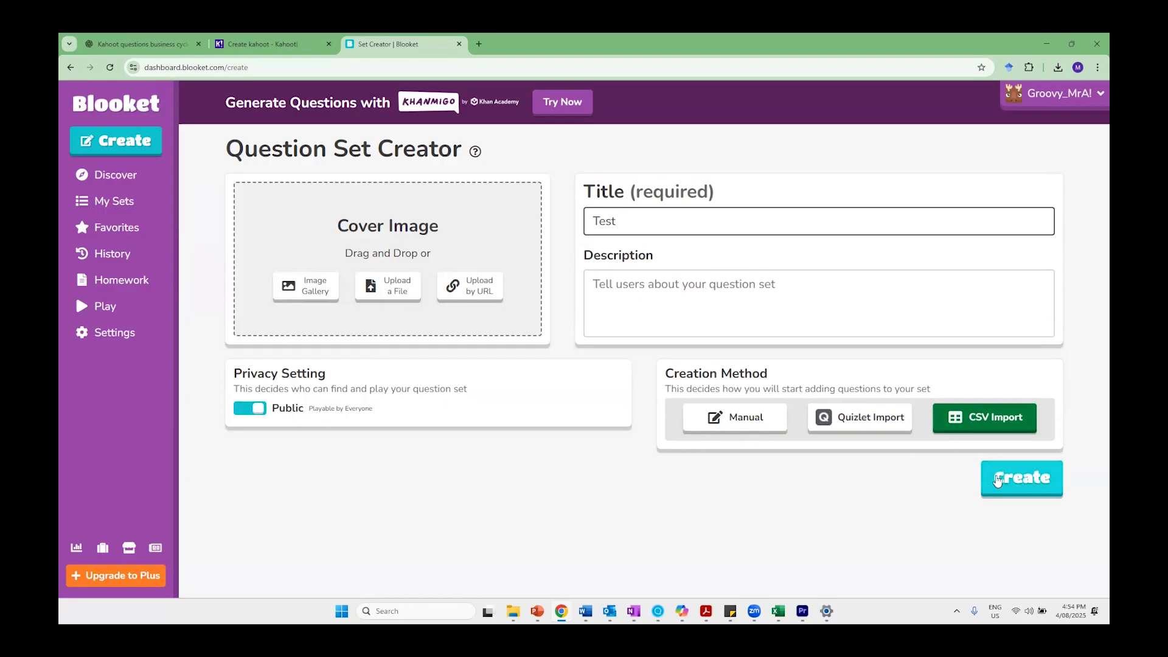
Upload the CSV file "Blooket Spreadsheet - 2025 Fed Election" from the T4 Civics folder and look through the imported questions.
click(600, 384)
click(222, 275)
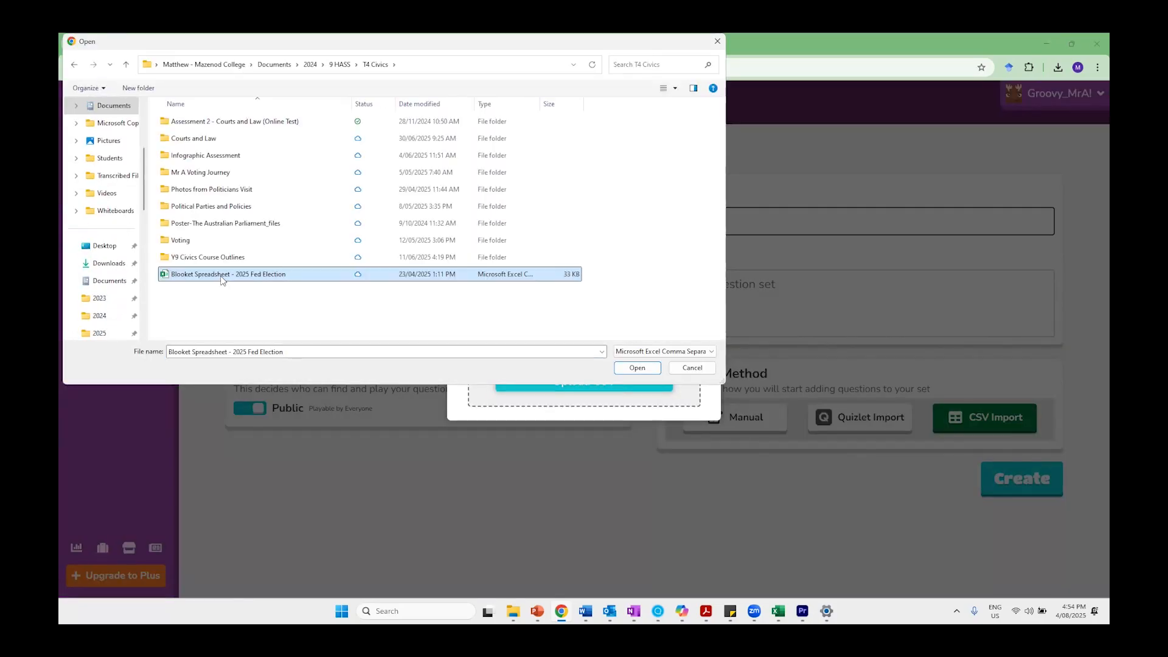
click(647, 372)
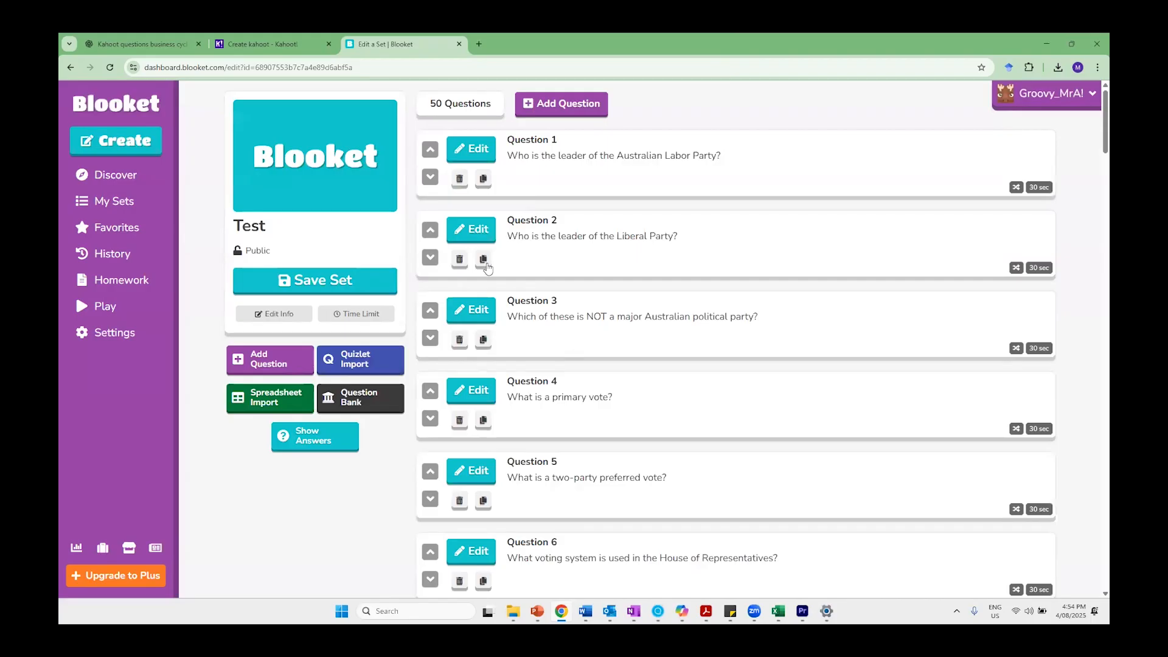
click(584, 258)
scroll(599, 334, down, 5)
scroll(599, 333, down, 20)
scroll(591, 381, down, 20)
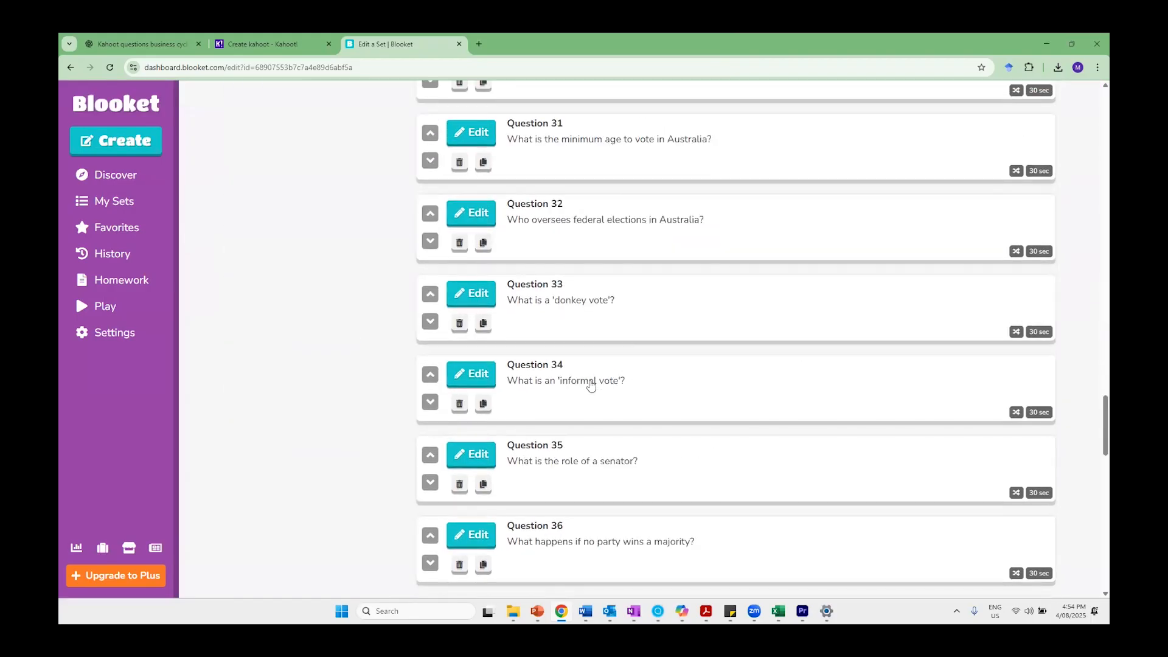